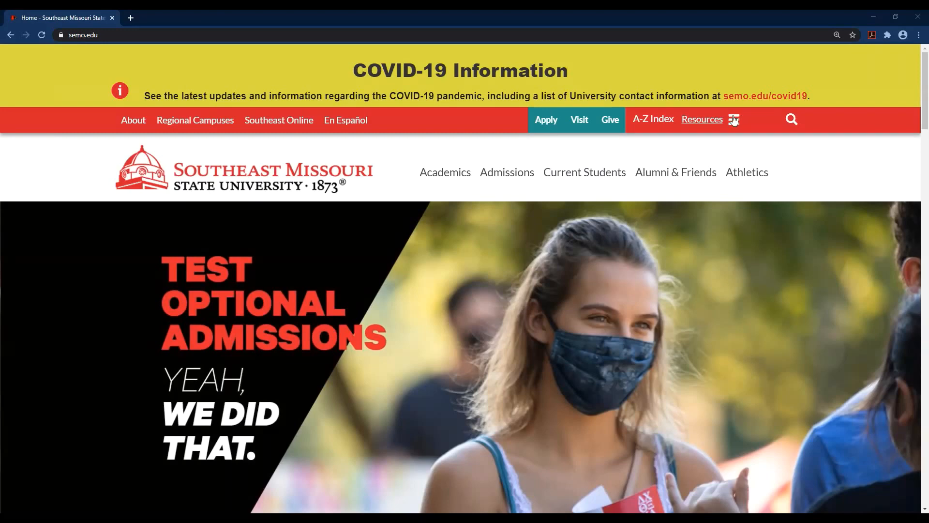
Open the MySoutheast student portal from the Resources quick links on the university homepage.
left_click(736, 120)
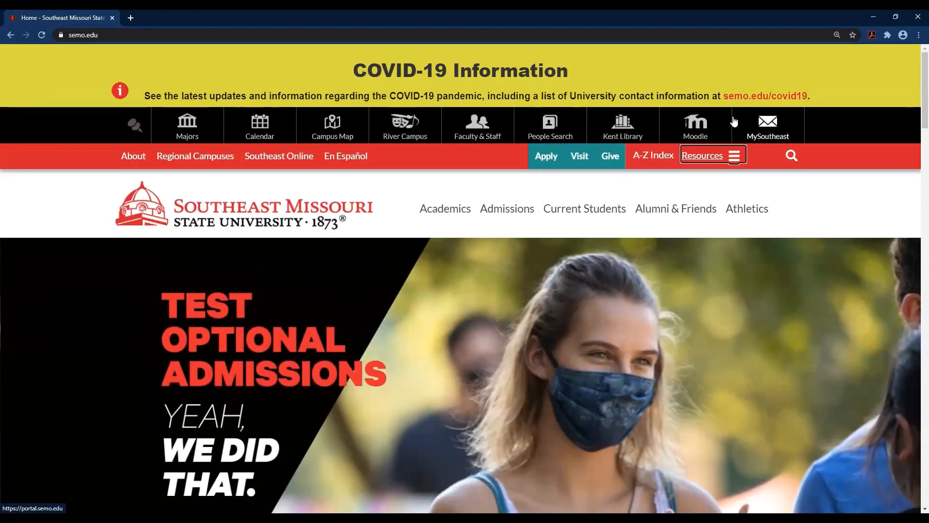
left_click(763, 124)
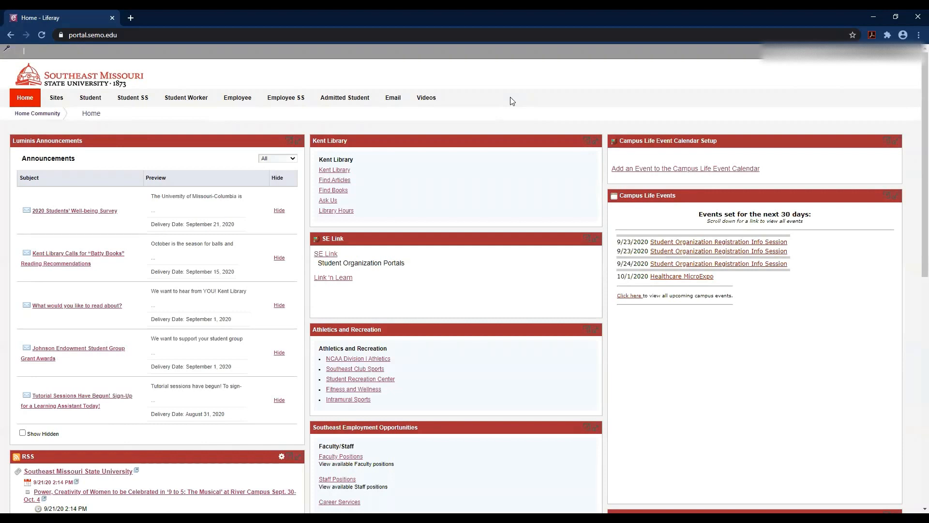
Go to Student SS and launch Look Up Classes under Registration Tools.
left_click(131, 101)
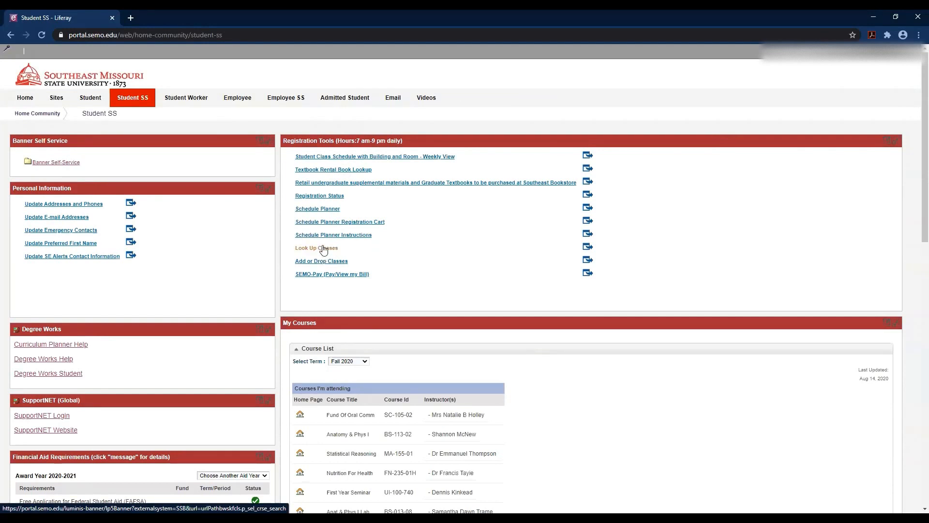
left_click(324, 249)
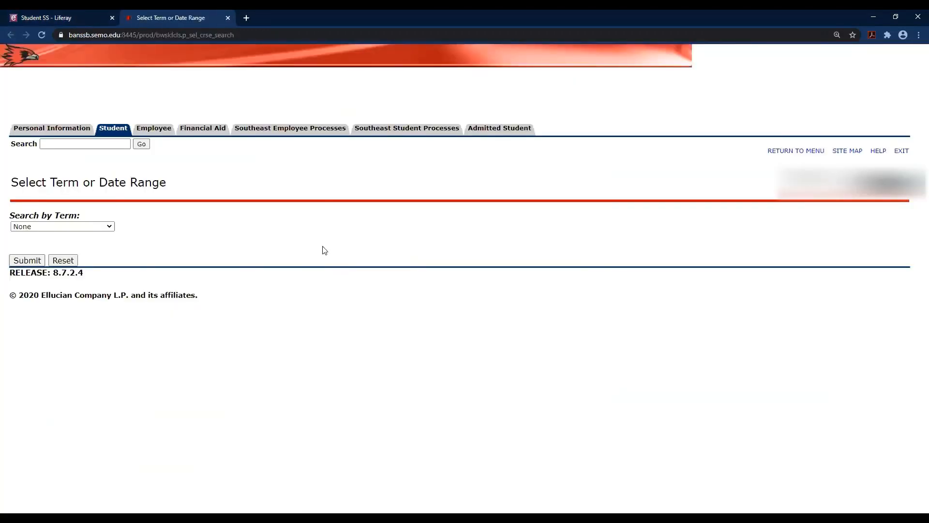
Select Fall 2020 as the search term and submit it.
left_click(92, 230)
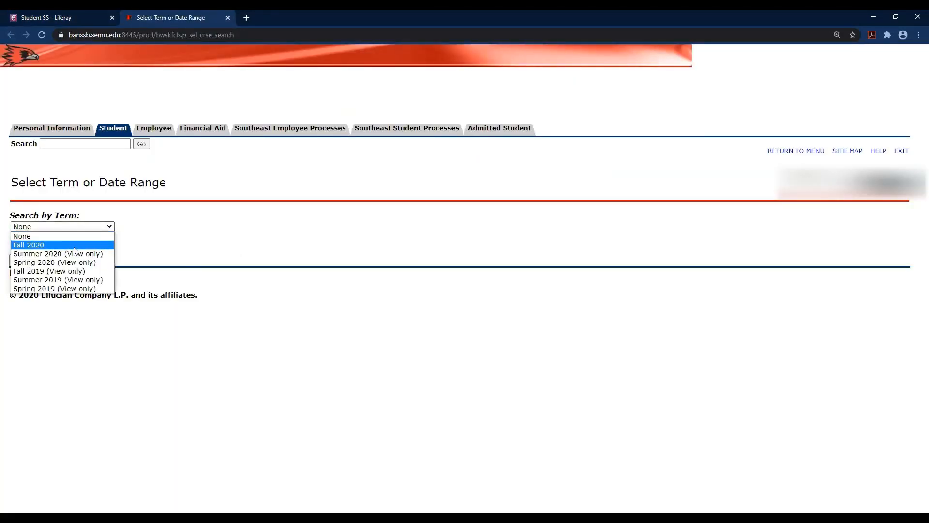
left_click(75, 246)
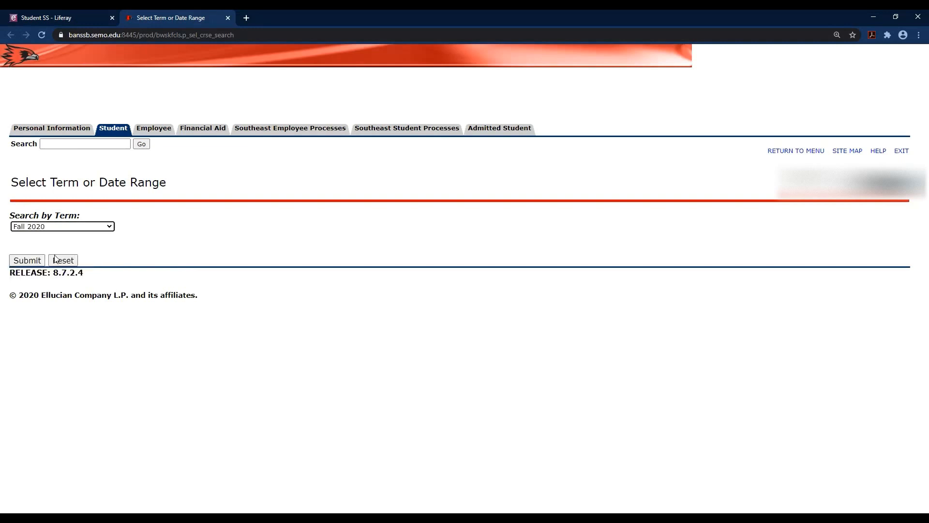
left_click(26, 261)
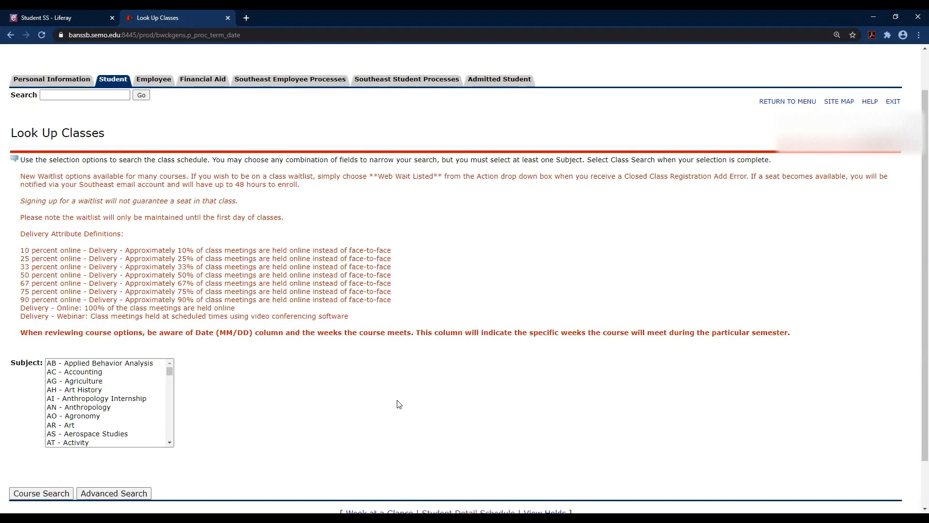
scroll(321, 396, "down", 1)
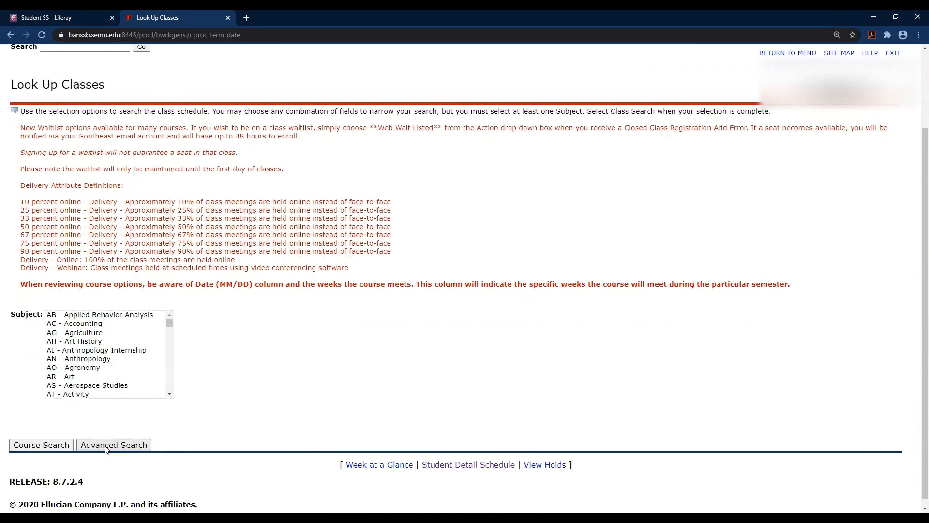
Run an Advanced Search for SC - Speech Communication, course number 105.
left_click(106, 445)
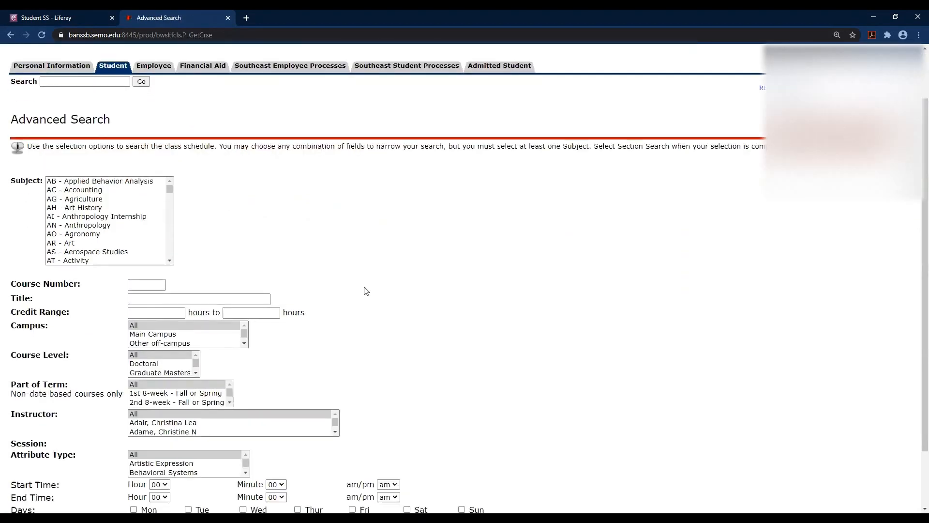
scroll(366, 290, "down", 1)
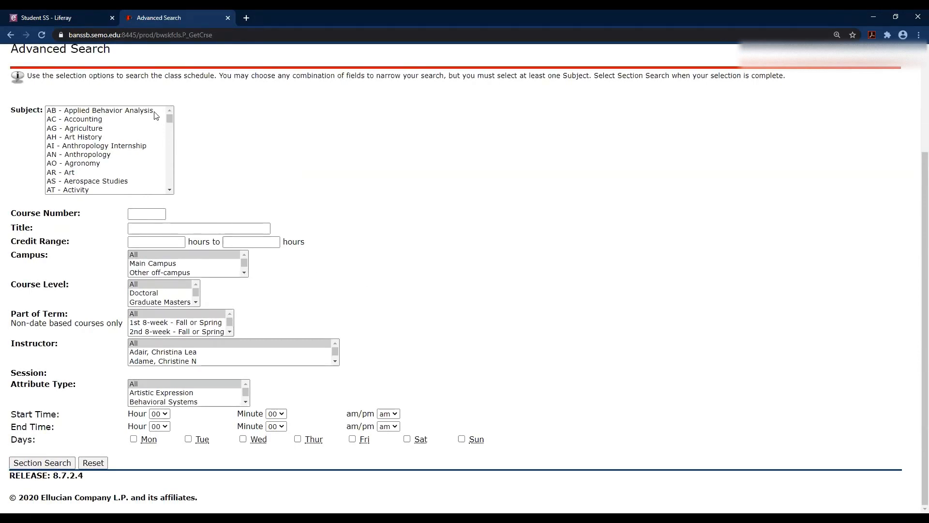
left_click(140, 111)
scroll(126, 156, "down", 4)
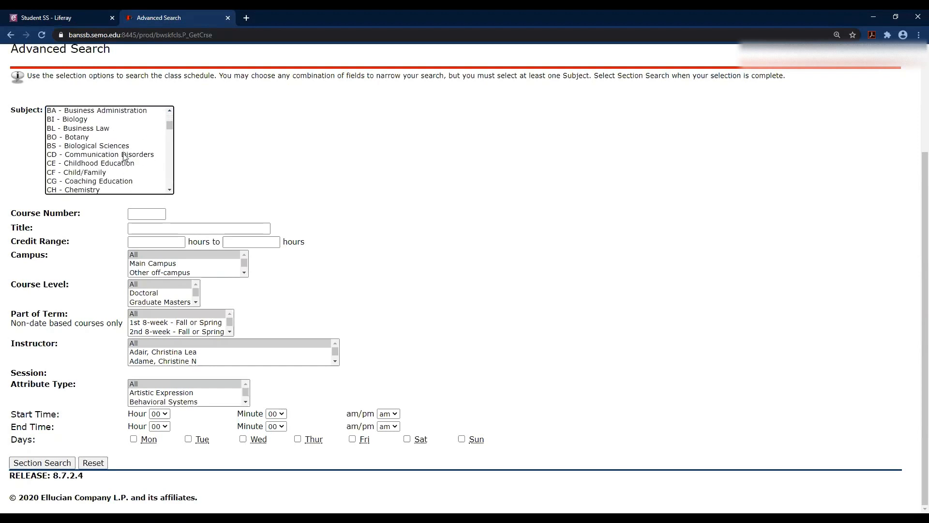
scroll(125, 156, "down", 2)
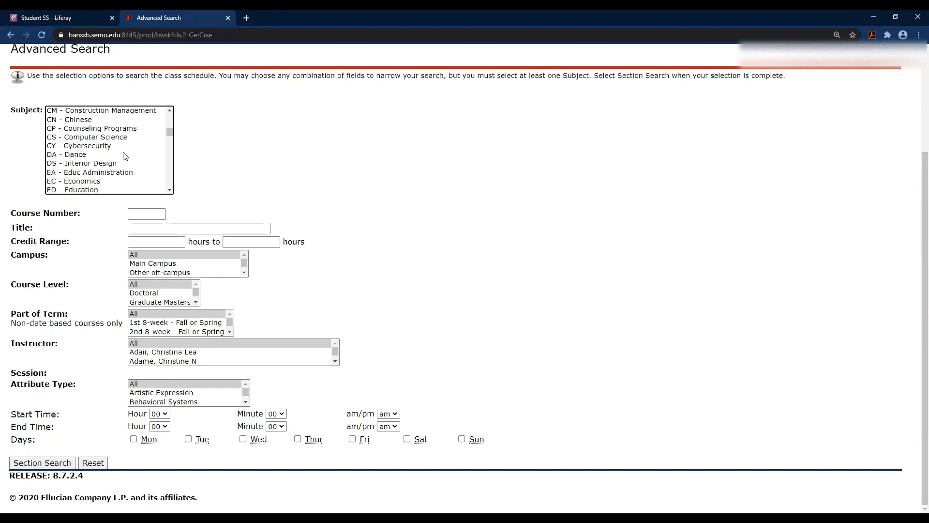
key("s")
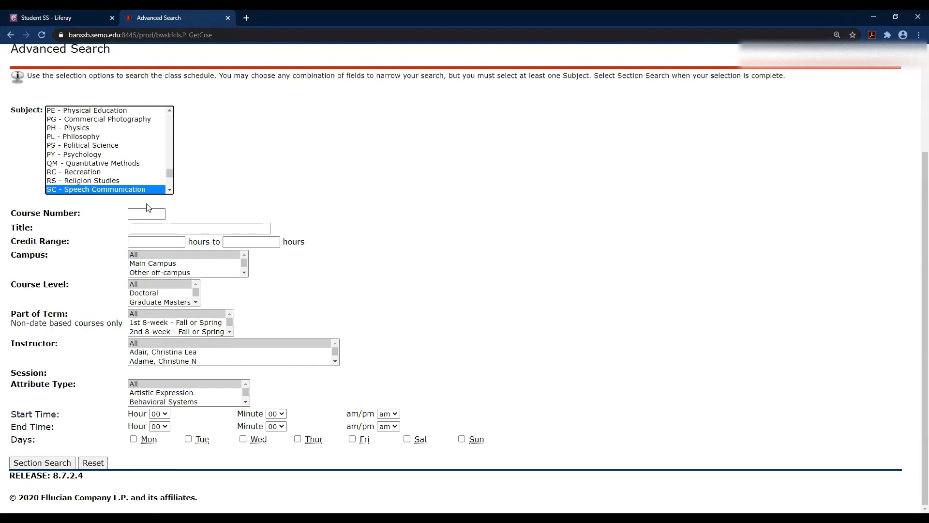
left_click(148, 214)
type("105")
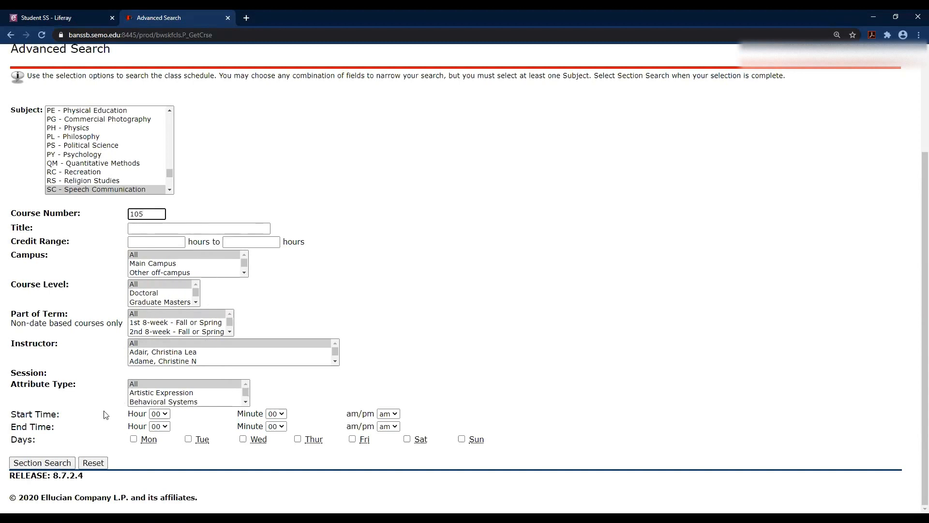
left_click(36, 465)
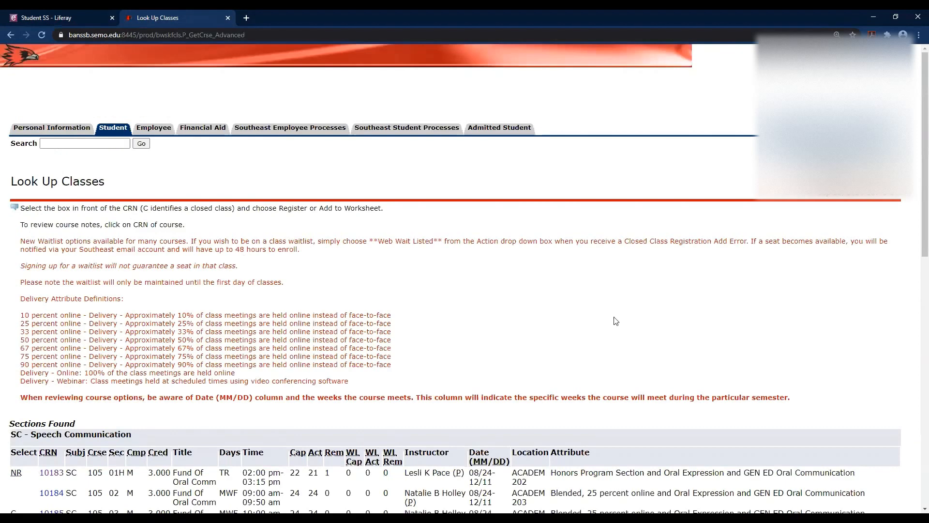
Scroll through the SC 105 Fund Of Oral Comm sections to review their seats and times.
scroll(616, 321, "down", 2)
scroll(615, 321, "down", 5)
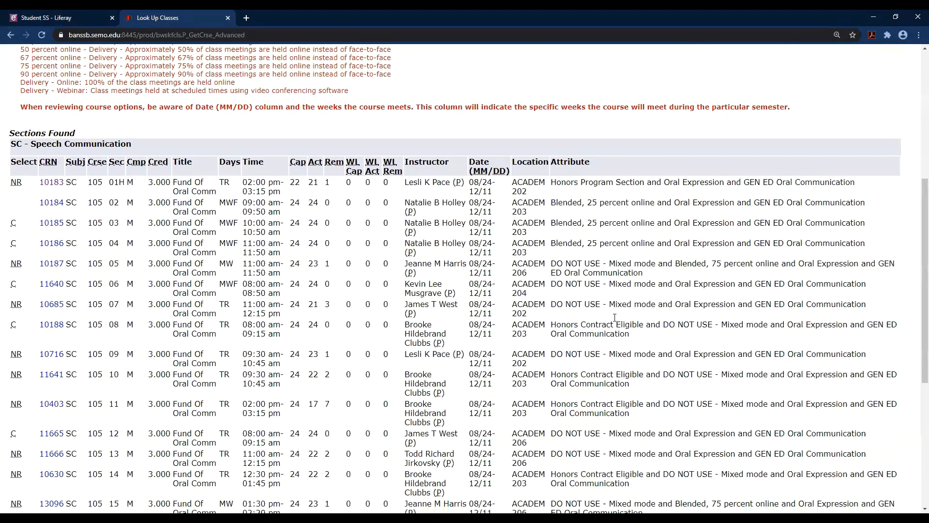
scroll(615, 320, "down", 5)
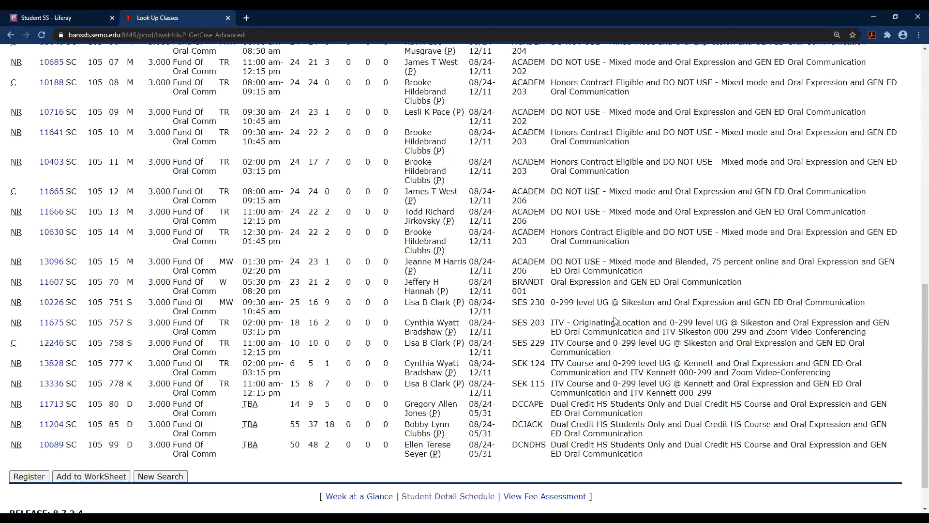
scroll(615, 320, "up", 5)
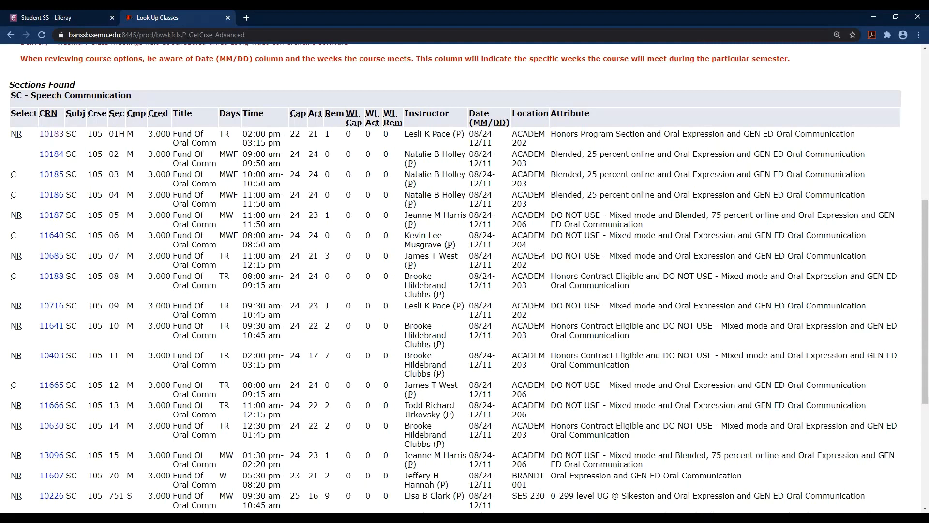
Highlight the SES and SEK location codes for sections 11675 and 13828, then clear the highlight.
scroll(541, 253, "down", 4)
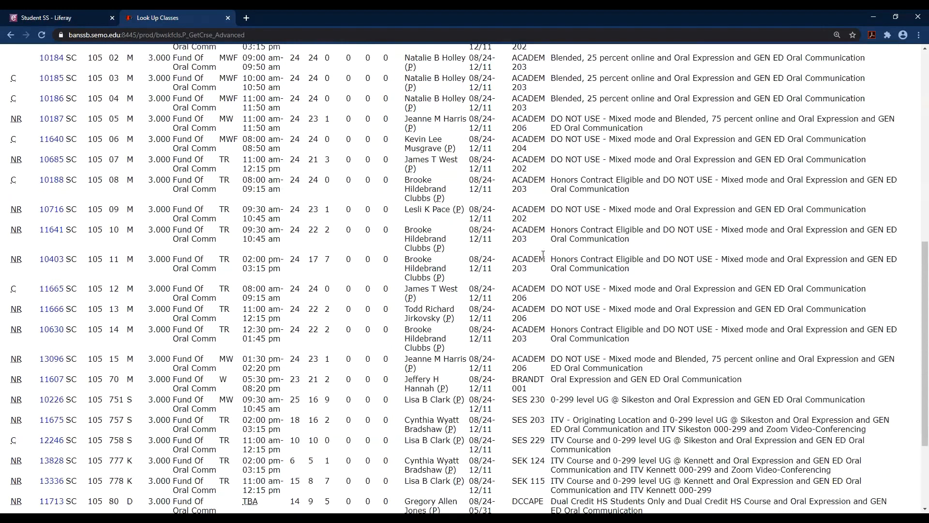
scroll(543, 254, "down", 1)
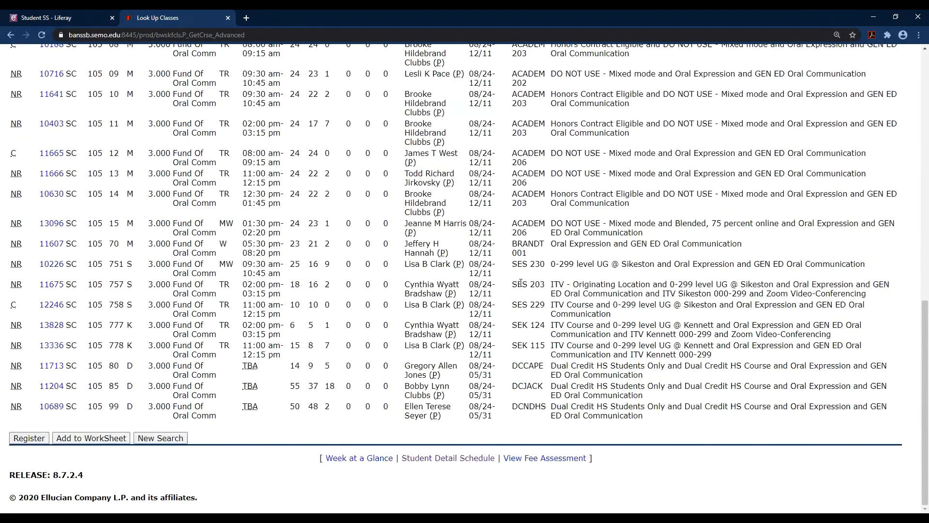
left_click_drag(512, 285, 533, 286)
left_click_drag(512, 326, 528, 328)
left_click(531, 339)
scroll(541, 367, "up", 4)
scroll(547, 352, "up", 3)
scroll(546, 352, "down", 2)
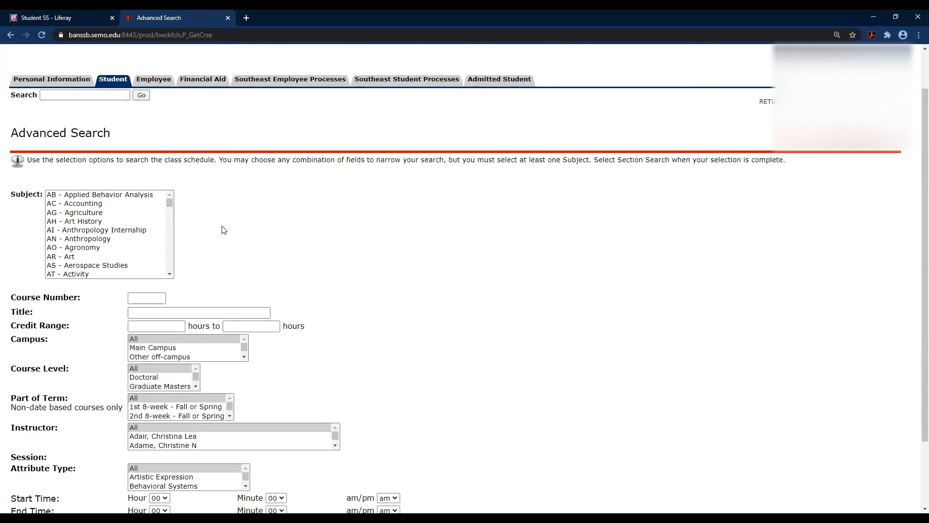
Search sections across all subjects with the GEN ED Humanities/Fine Arts attribute.
left_click_drag(112, 199, 90, 277)
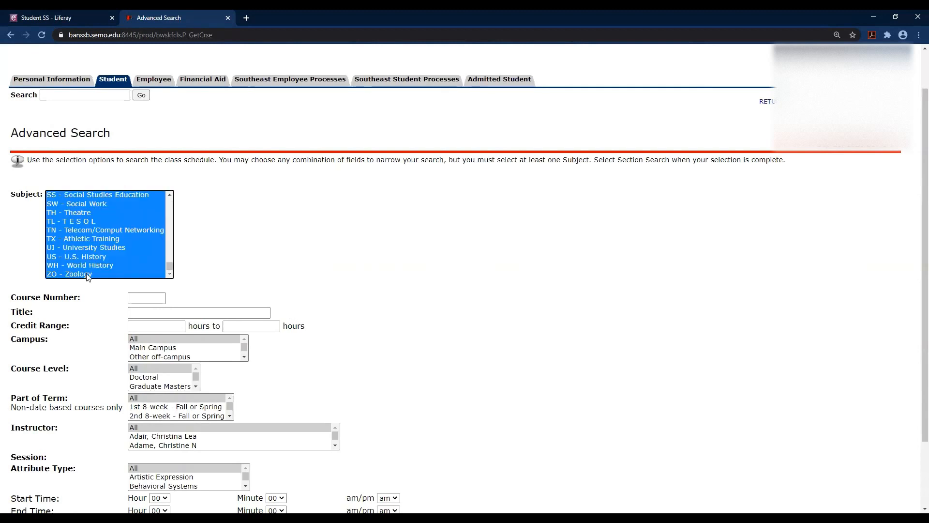
scroll(398, 298, "down", 2)
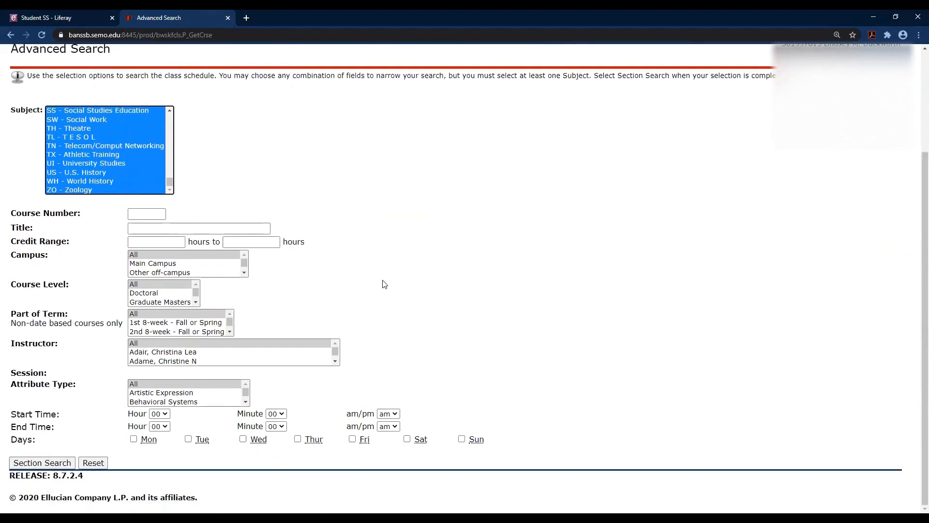
left_click(245, 402)
left_click_drag(246, 405, 245, 405)
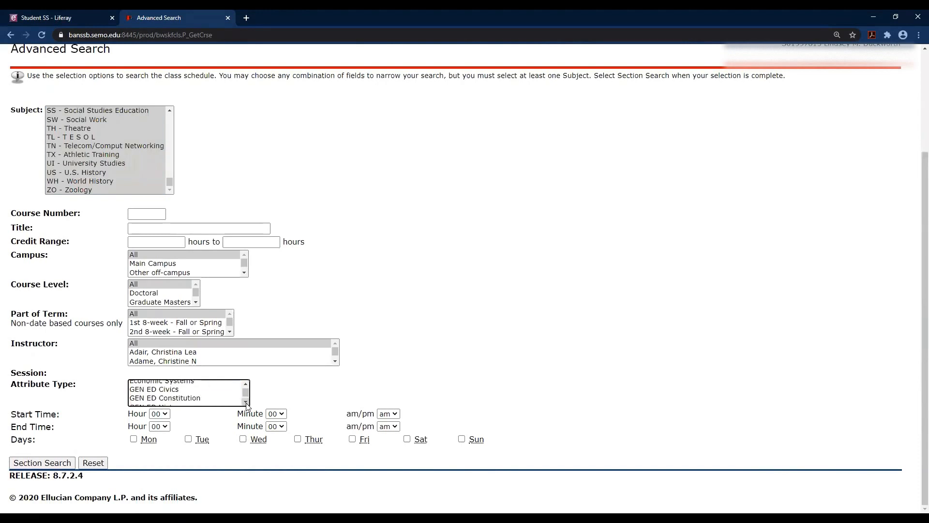
left_click(151, 391)
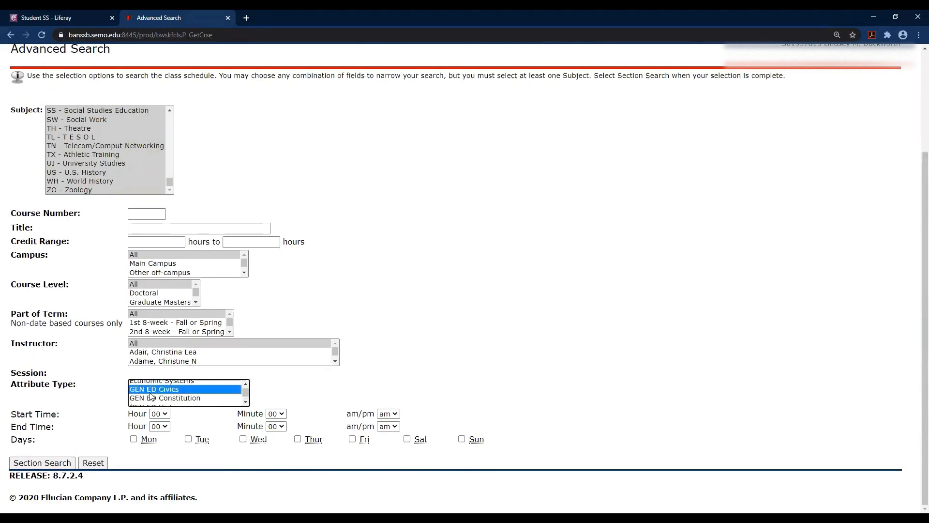
key("Down")
key("Down")
key("Down")
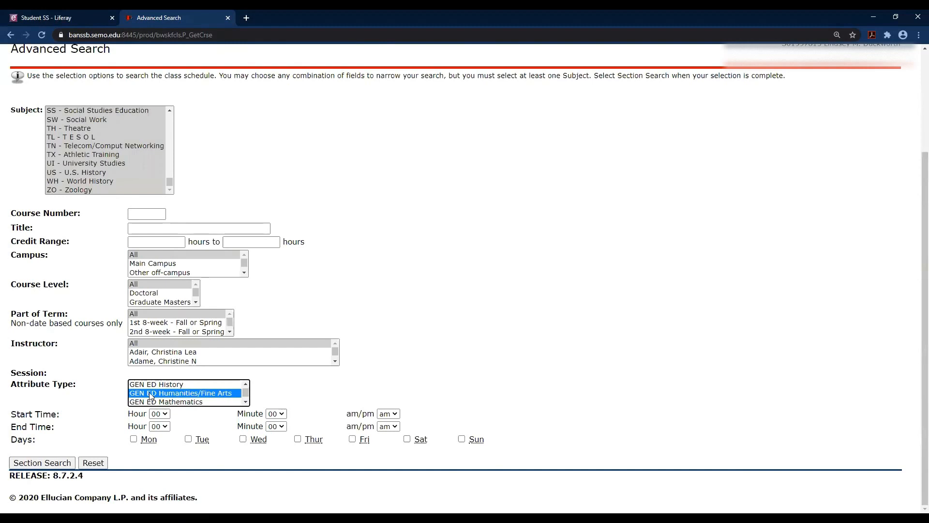
left_click(43, 463)
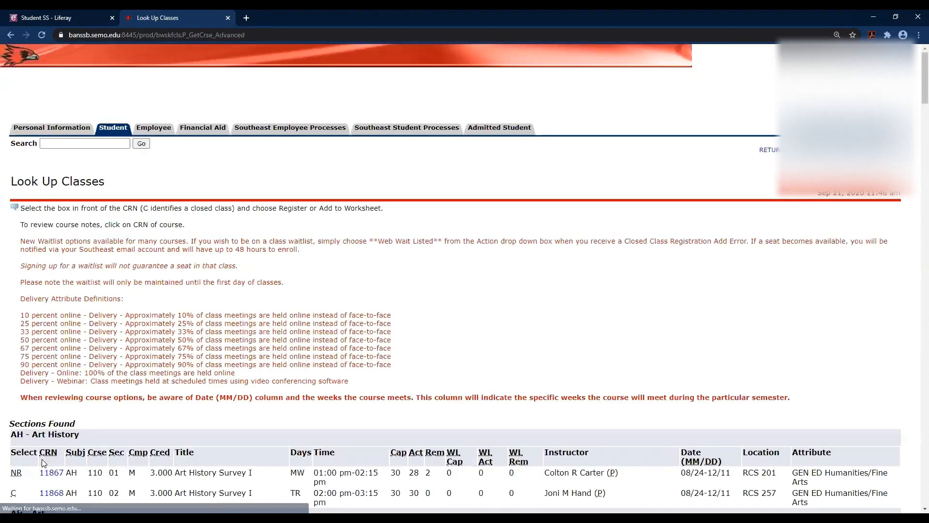
scroll(488, 355, "down", 5)
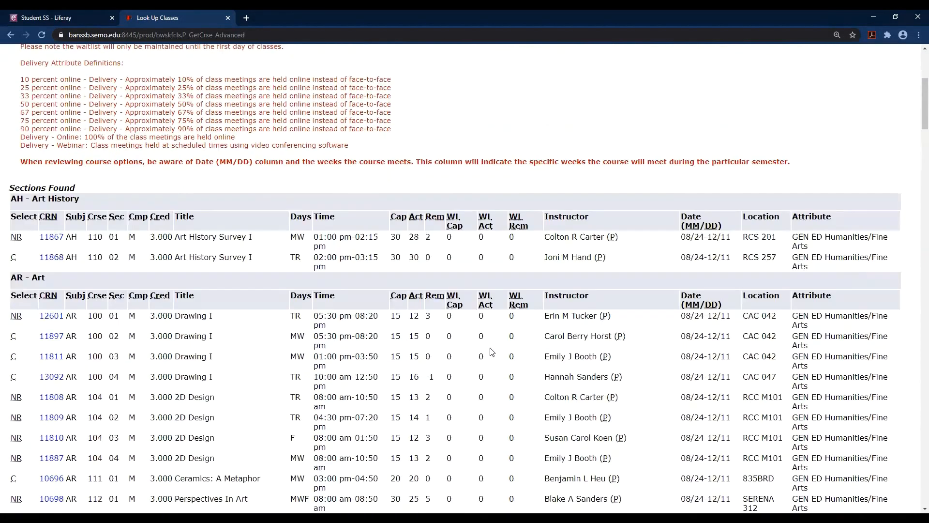
scroll(492, 352, "down", 1)
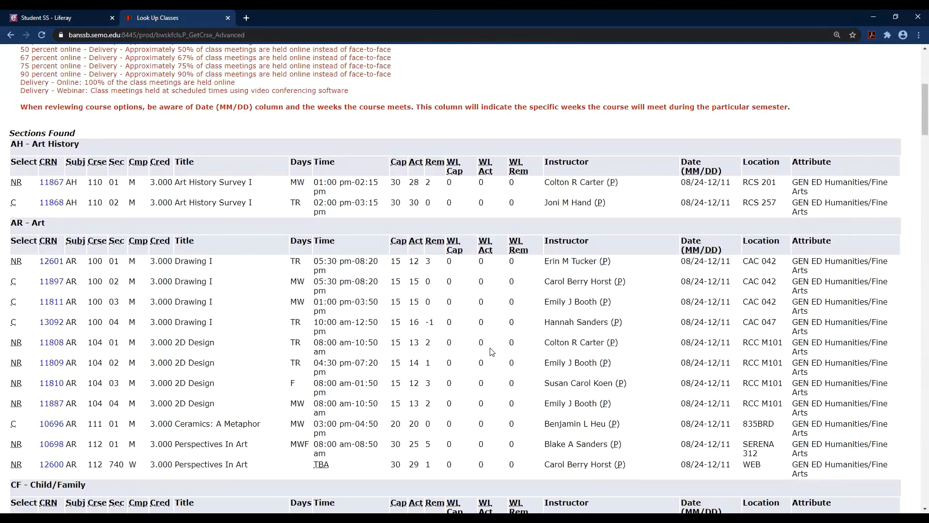
scroll(492, 351, "down", 15)
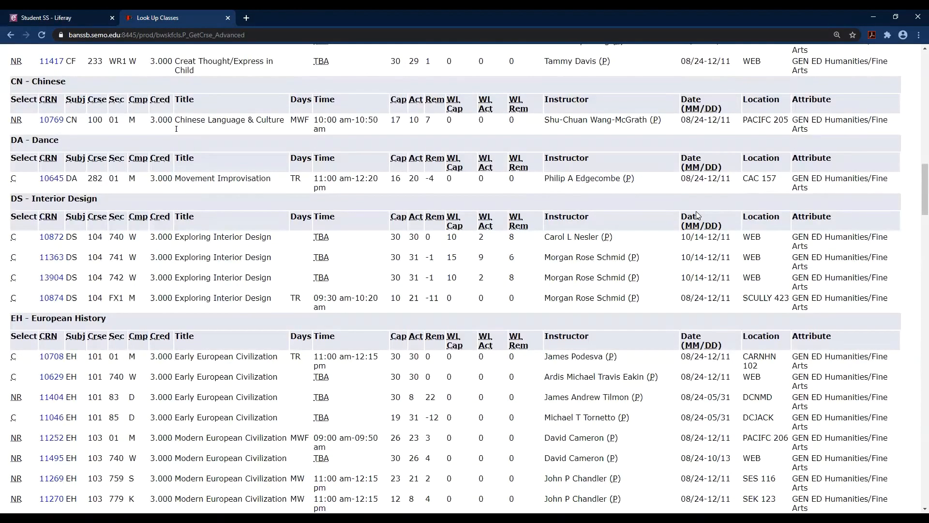
scroll(697, 215, "down", 2)
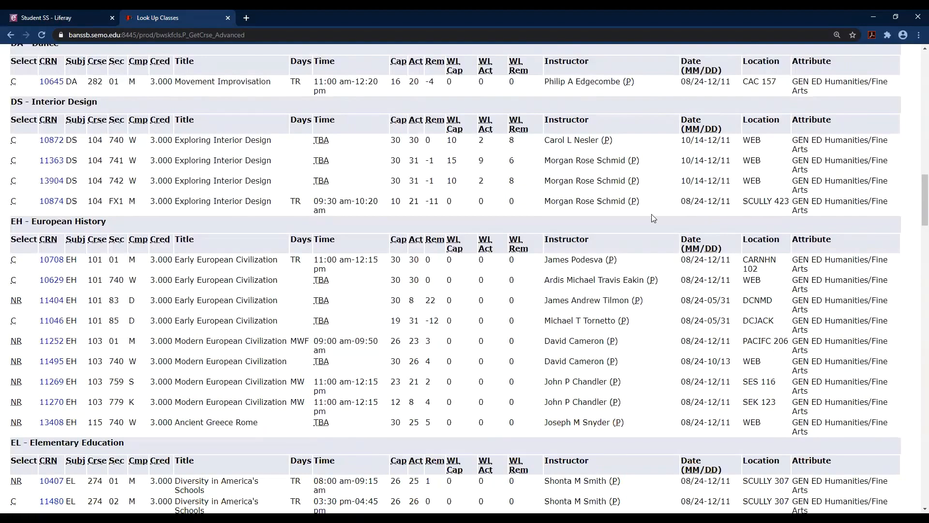
scroll(483, 230, "up", 7)
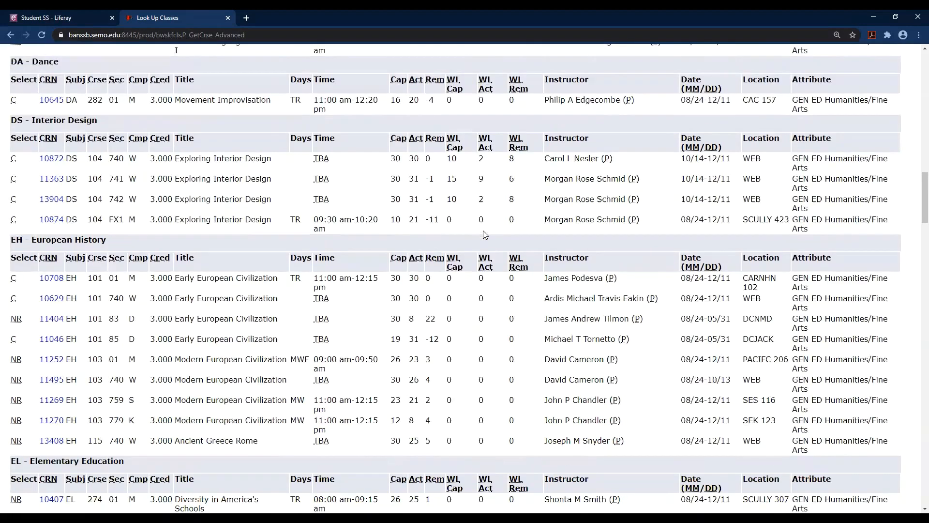
scroll(483, 234, "up", 20)
scroll(483, 234, "down", 4)
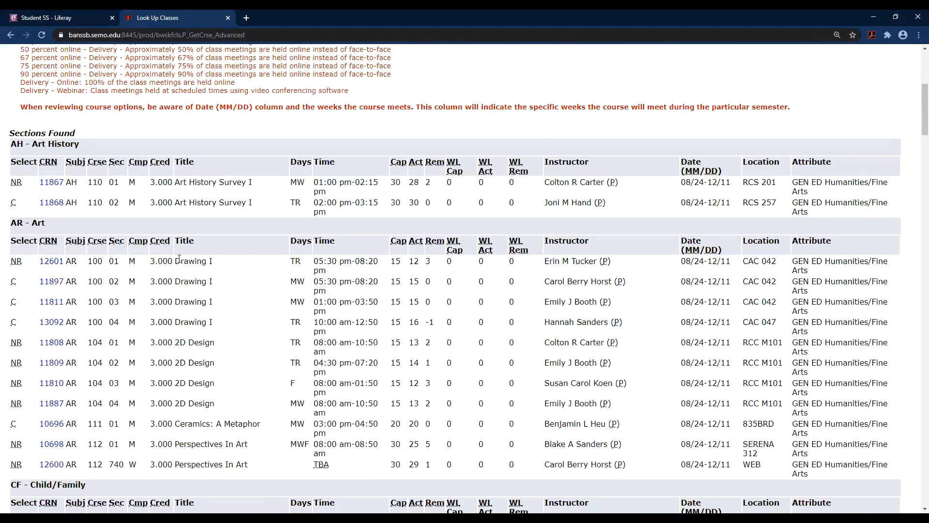
scroll(179, 259, "down", 4)
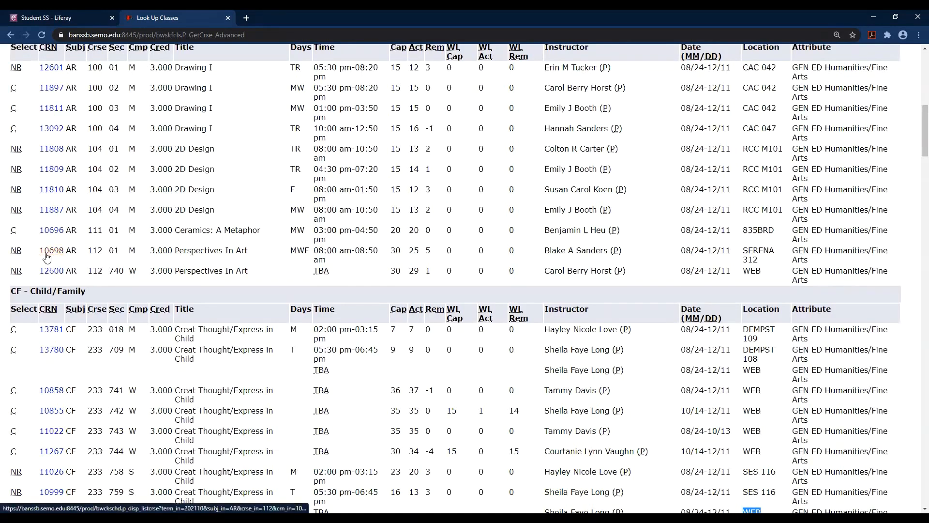
Open the details for CRN 10698 and view the AR 112 catalog entry.
left_click(47, 255)
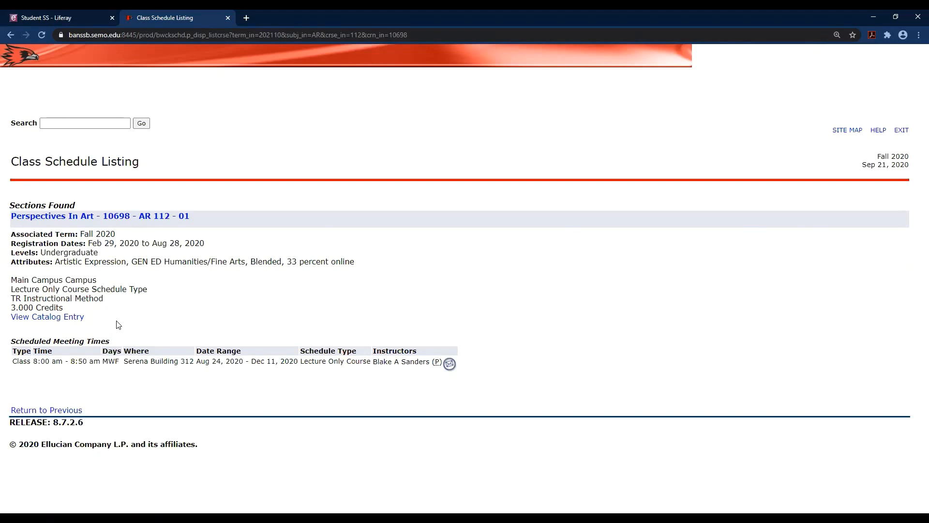
left_click(77, 322)
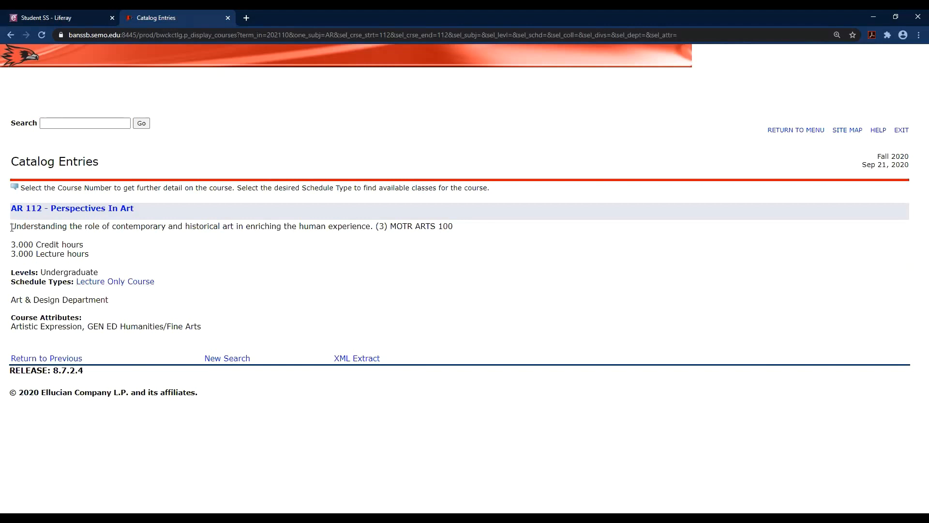
Highlight the AR 112 Perspectives In Art description, then deselect it.
left_click_drag(11, 228, 108, 237)
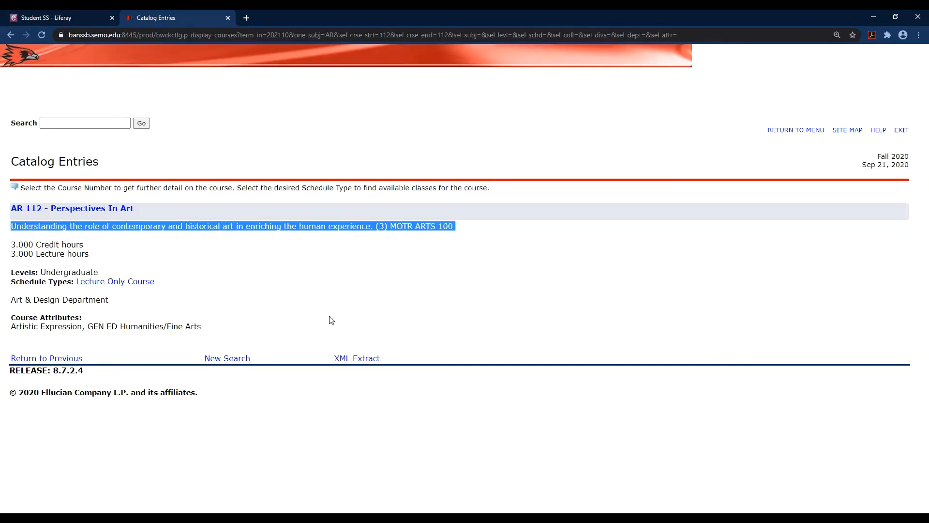
left_click(323, 284)
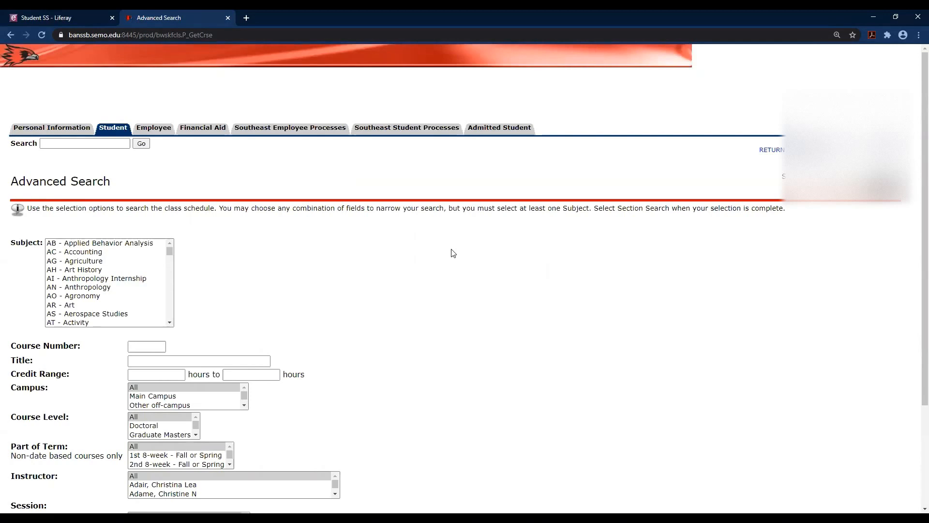
Search all subjects for sections running in the 2nd 8-week part of term.
scroll(453, 253, "down", 2)
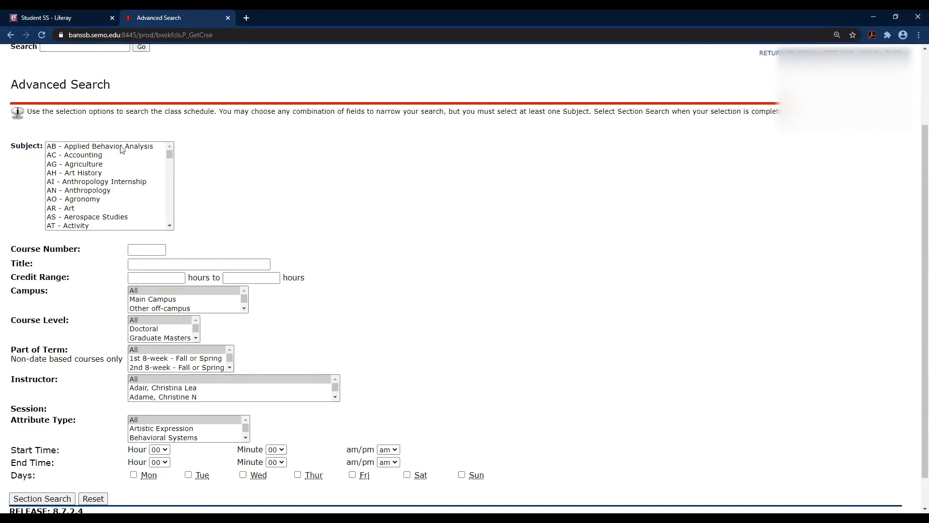
left_click_drag(121, 150, 121, 231)
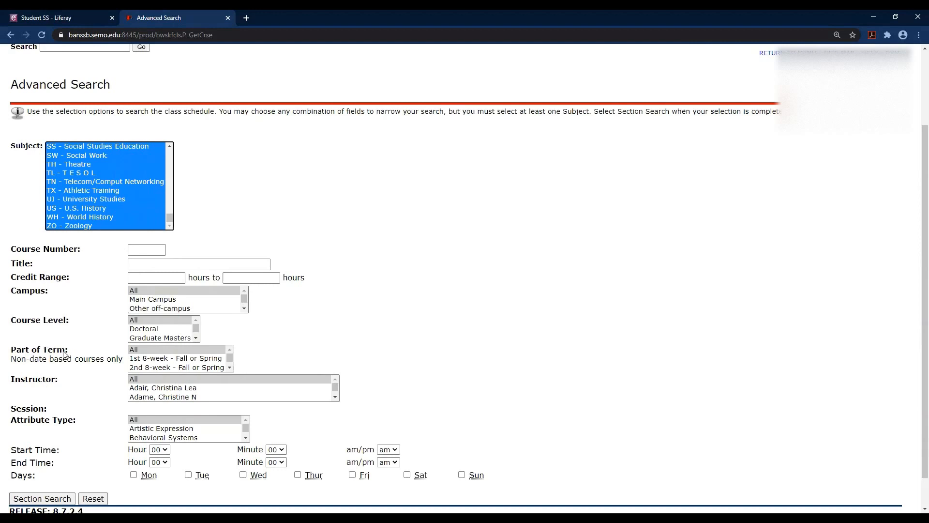
left_click_drag(148, 369, 148, 374)
left_click(145, 351)
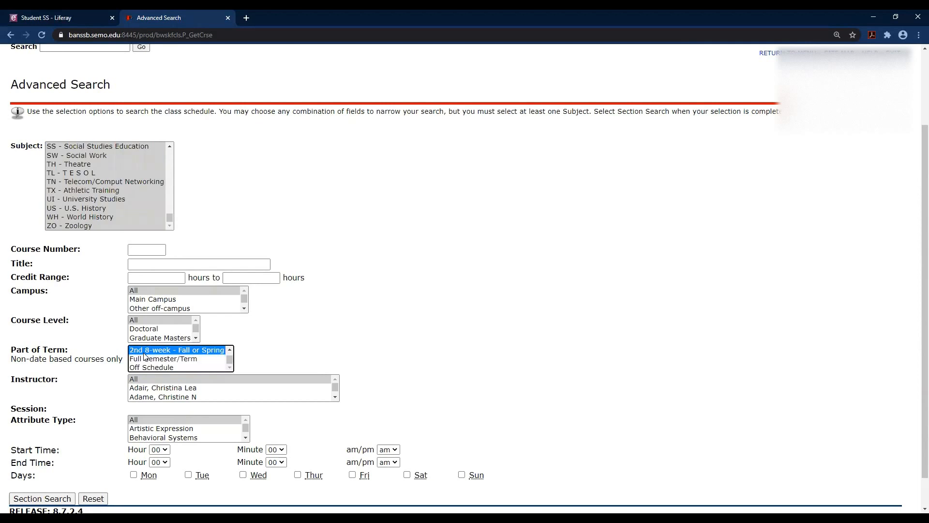
left_click(52, 499)
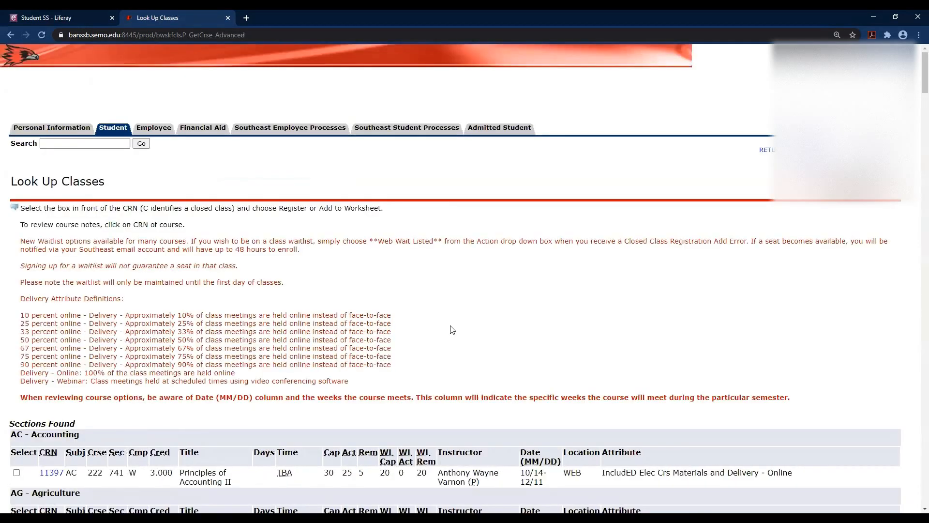
Scroll through the 2nd 8-week section results dated 10/14–12/11.
scroll(451, 329, "down", 5)
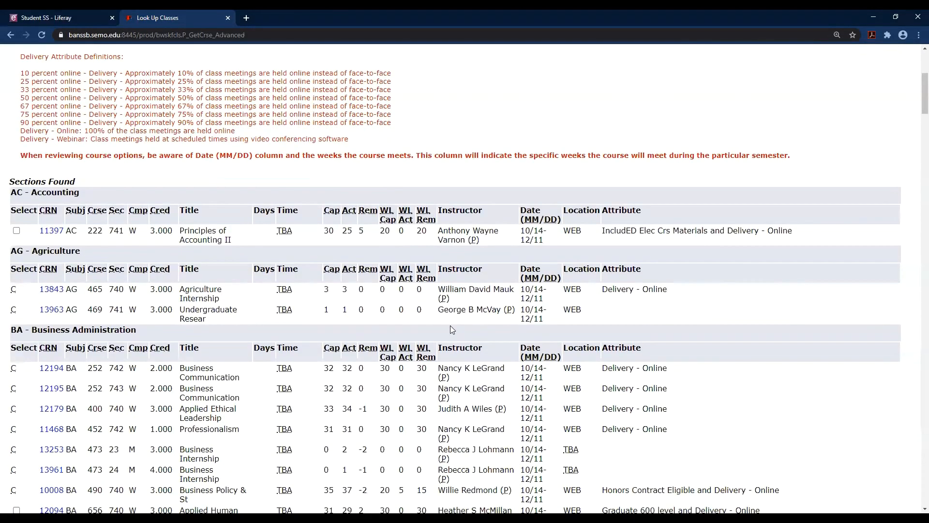
scroll(451, 328, "down", 5)
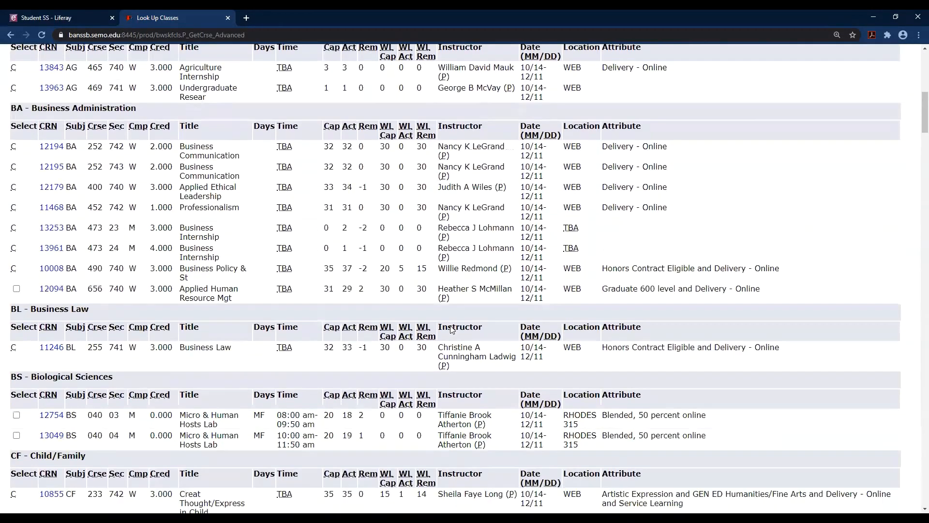
scroll(451, 326, "down", 6)
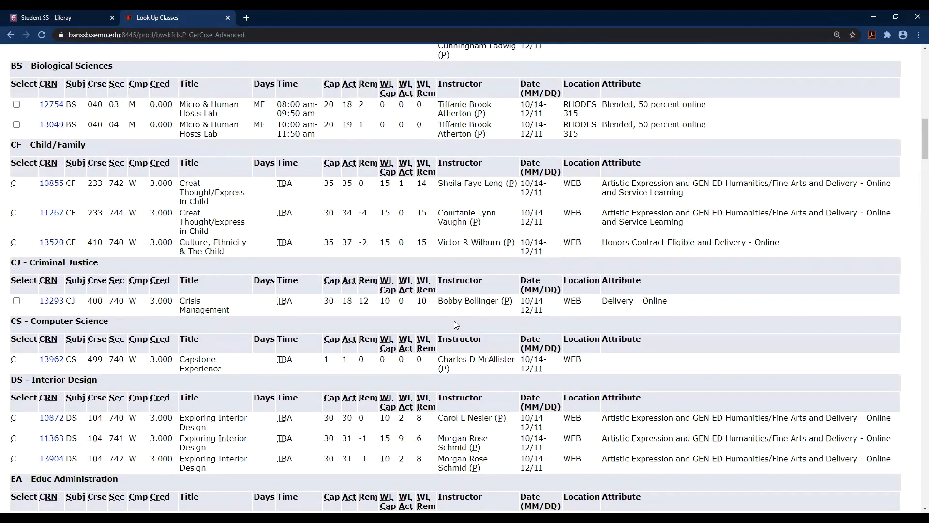
scroll(454, 321, "down", 2)
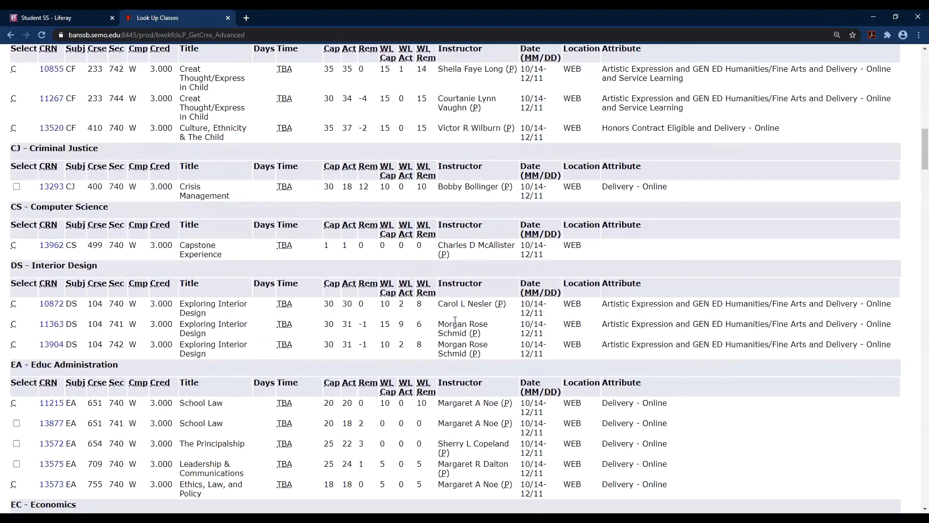
scroll(455, 320, "down", 5)
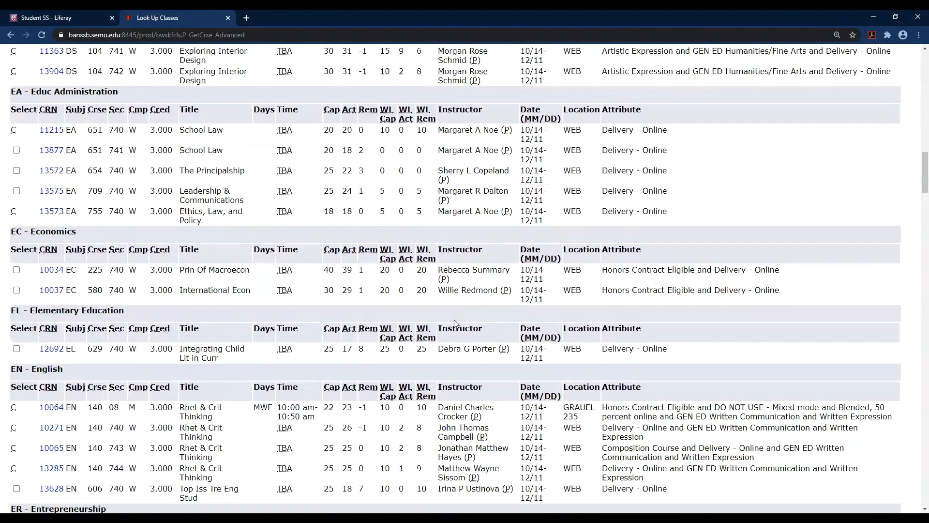
scroll(455, 324, "down", 5)
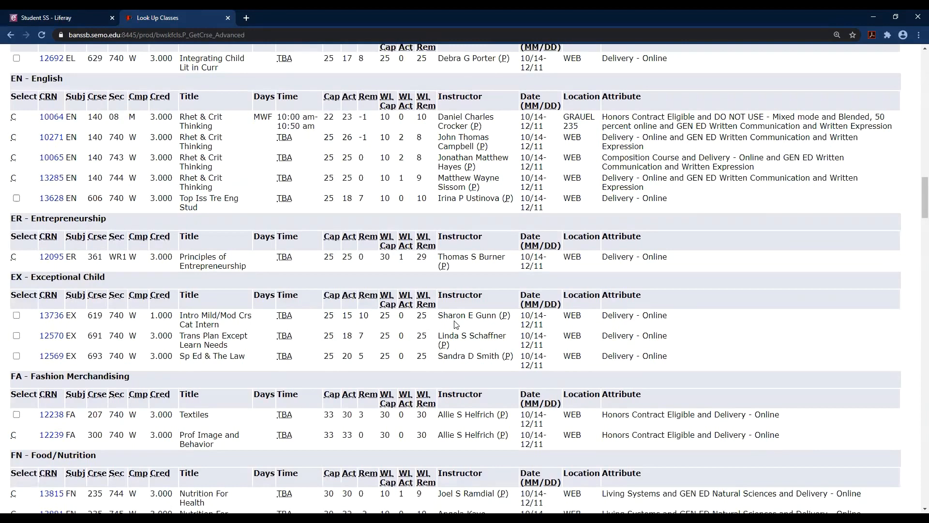
scroll(455, 324, "down", 1)
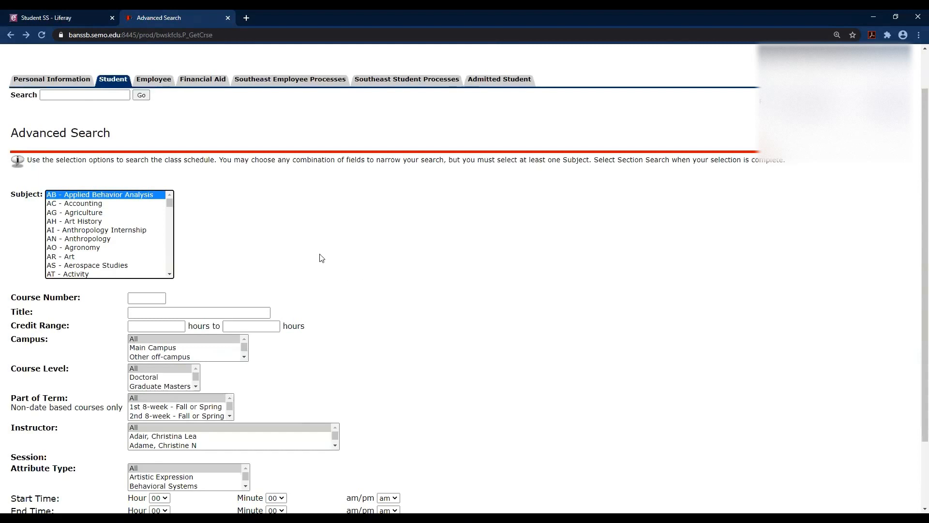
Search for sections of SC - Speech Communication course number 105.
left_click(100, 229)
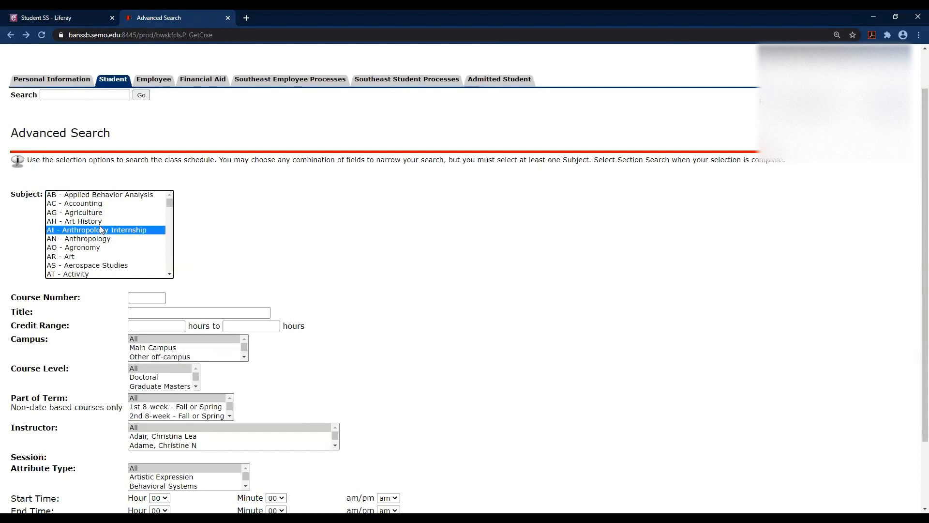
key("s")
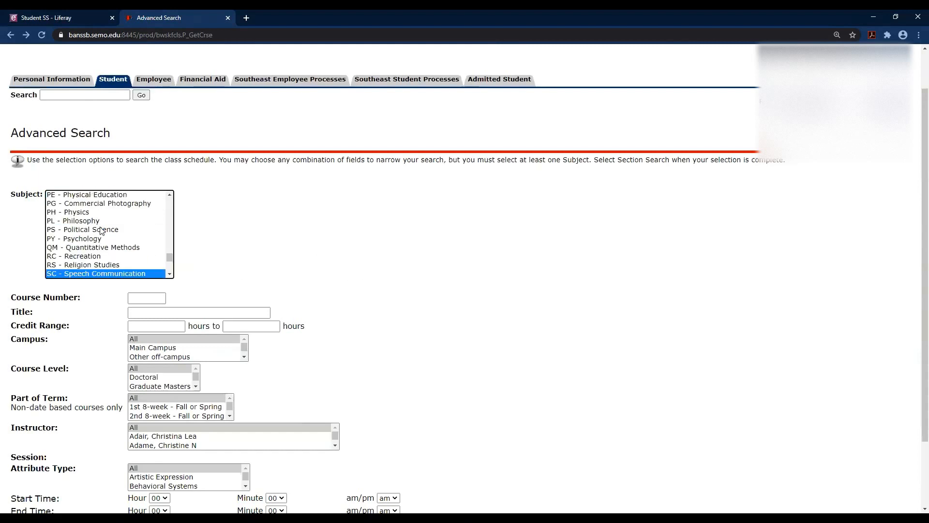
left_click(139, 299)
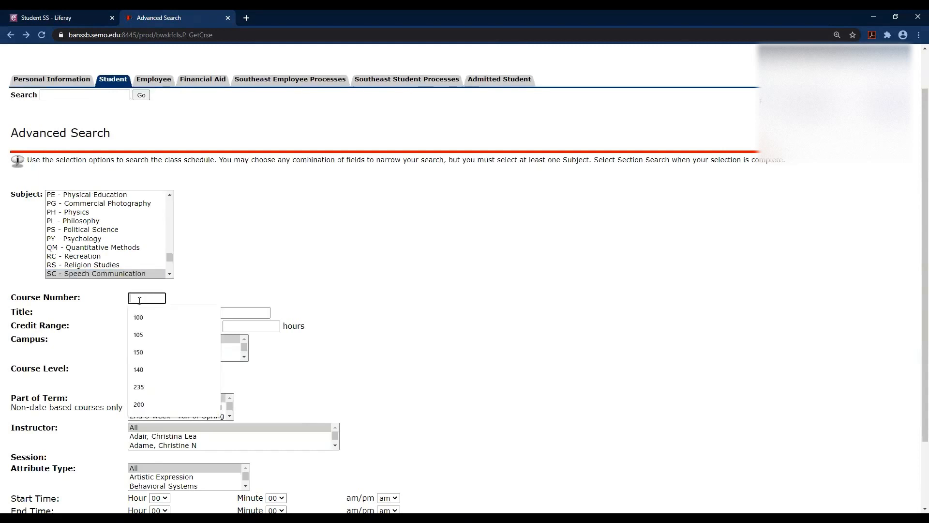
type("105")
scroll(140, 300, "down", 2)
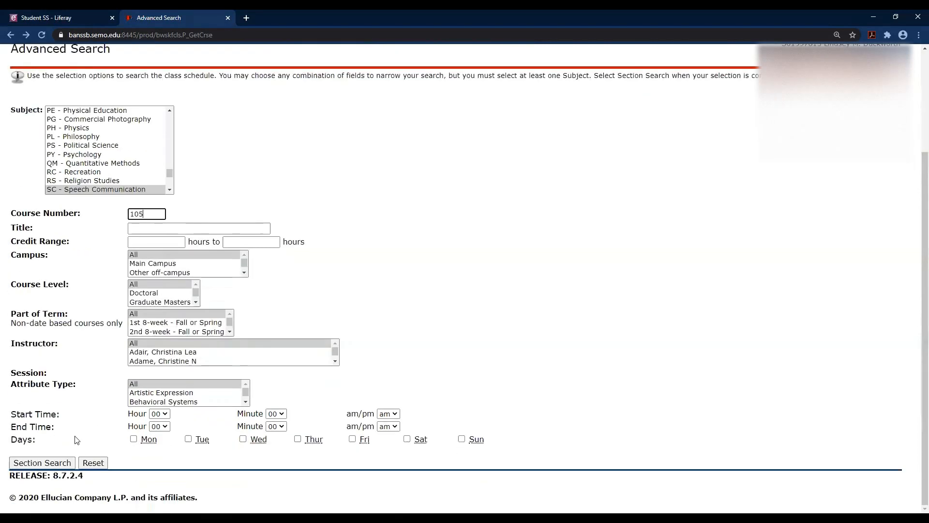
left_click(41, 463)
Review the SC 105 Fund Of Oral Comm sections, highlighting section 10185's MWF days.
scroll(569, 227, "down", 3)
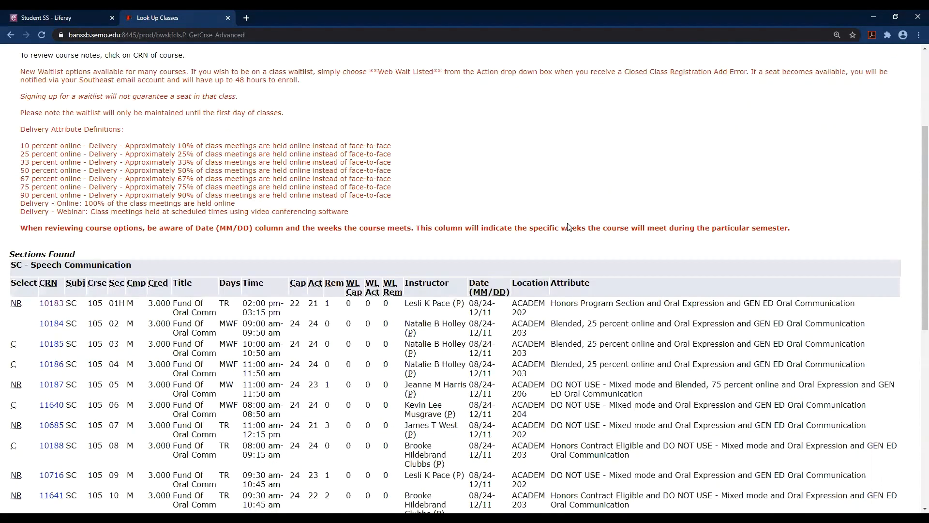
scroll(568, 227, "down", 1)
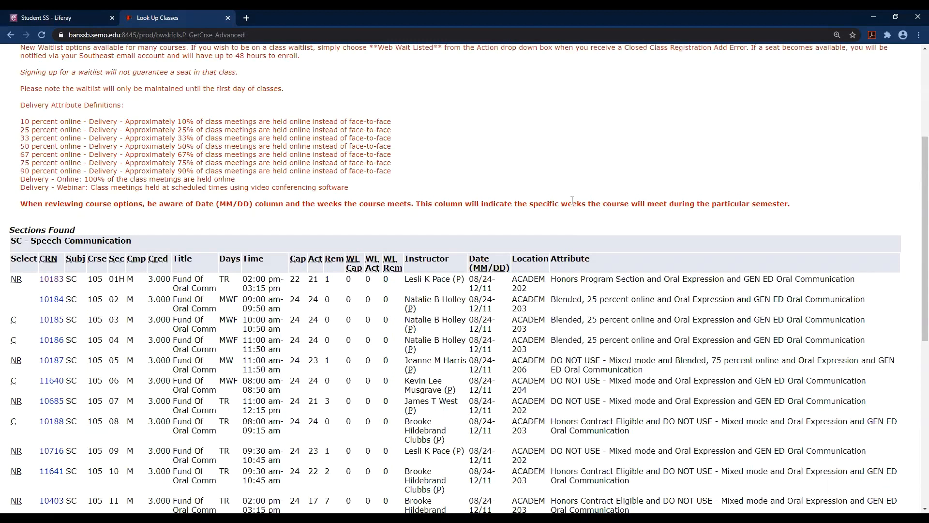
scroll(409, 189, "down", 1)
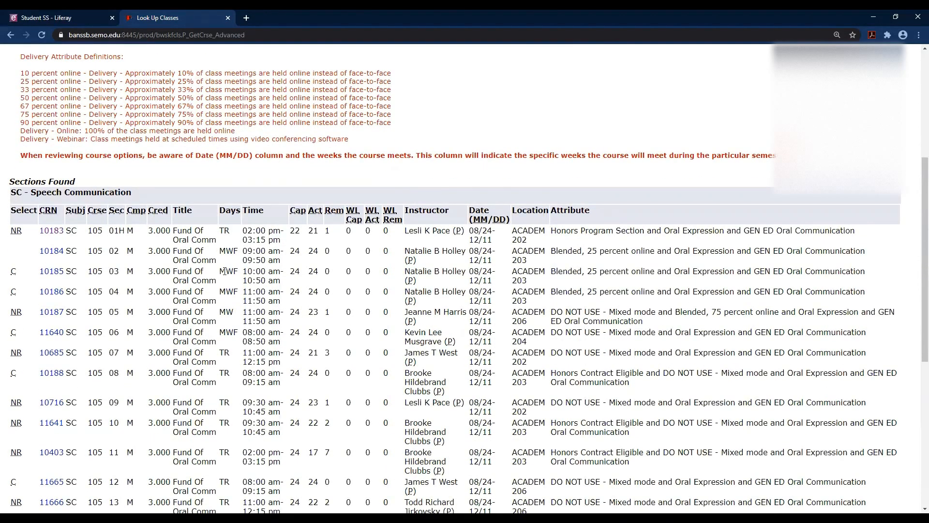
left_click_drag(220, 271, 266, 279)
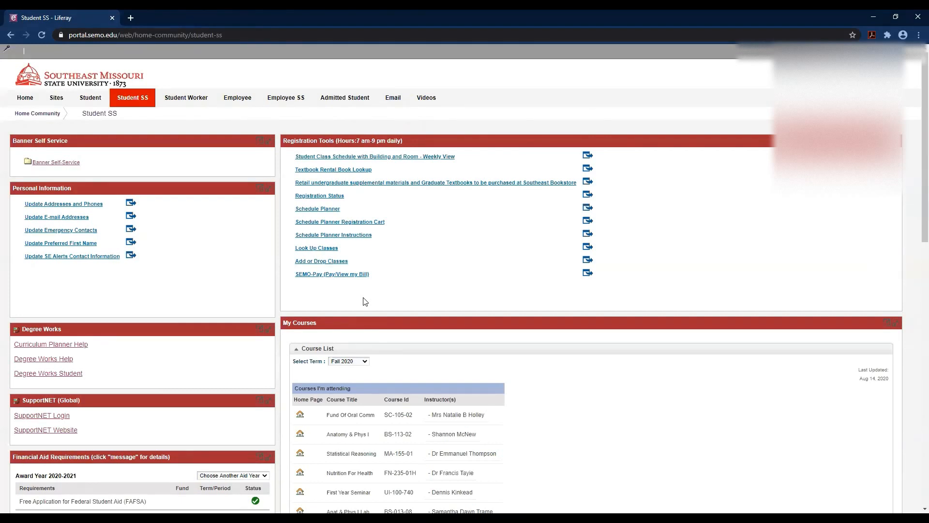
Open Add or Drop Classes for the Fall 2020 term, entering the alternate PIN.
left_click(337, 265)
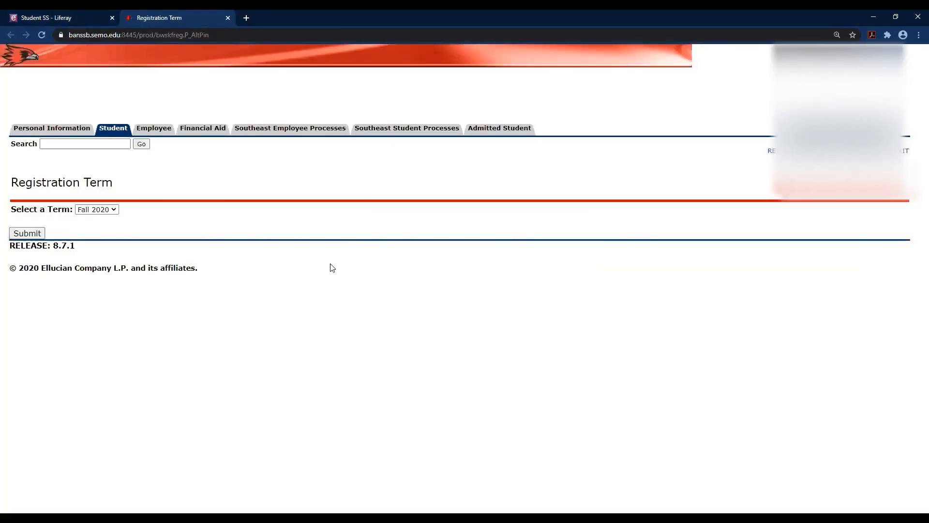
left_click(30, 233)
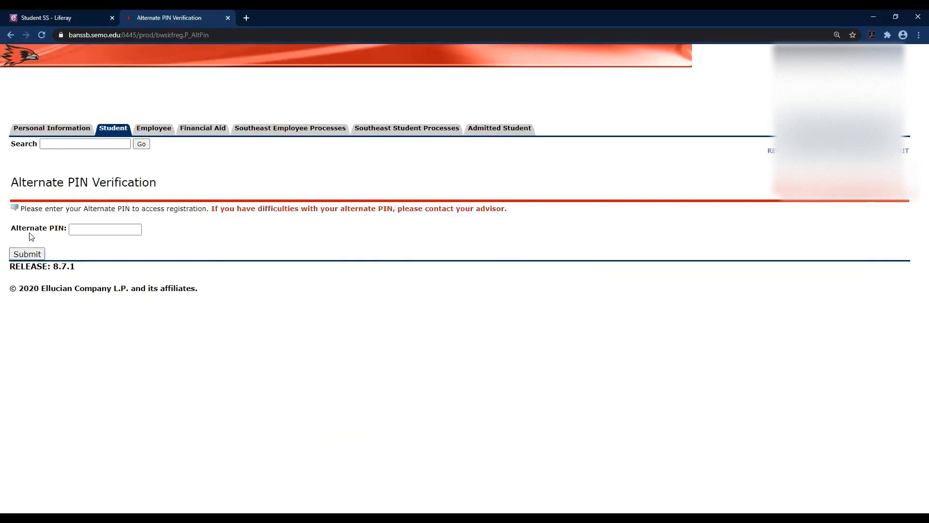
left_click(104, 224)
type("••••")
key("Return")
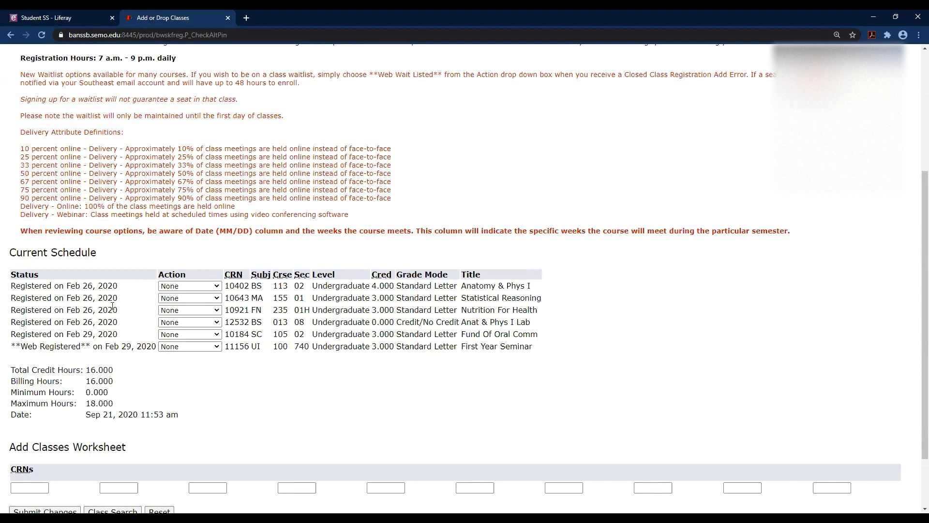
left_click(179, 299)
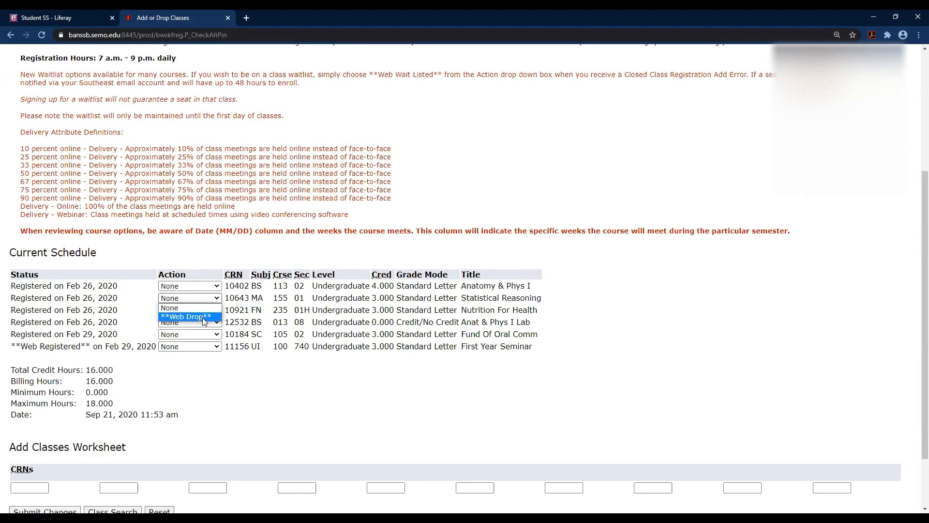
left_click(249, 362)
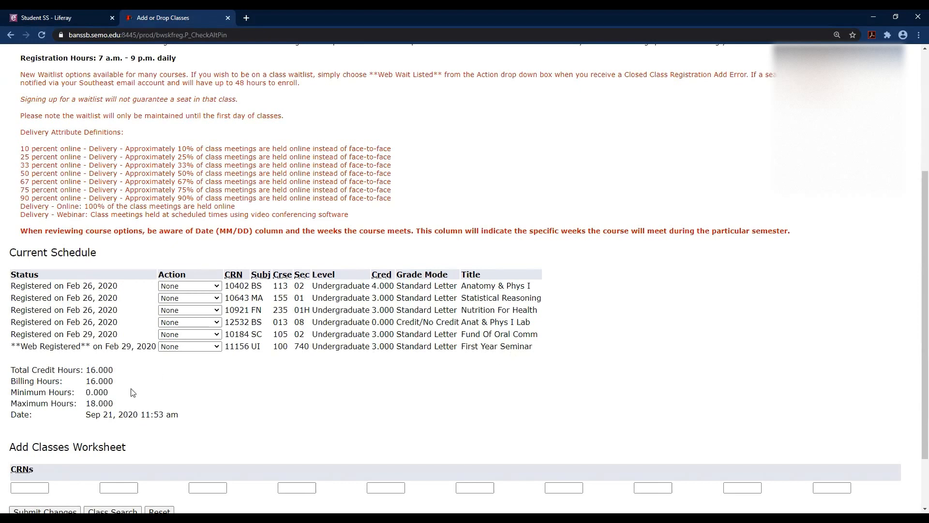
left_click_drag(98, 403, 86, 403)
left_click_drag(97, 370, 88, 377)
left_click(121, 393)
scroll(192, 379, "down", 1)
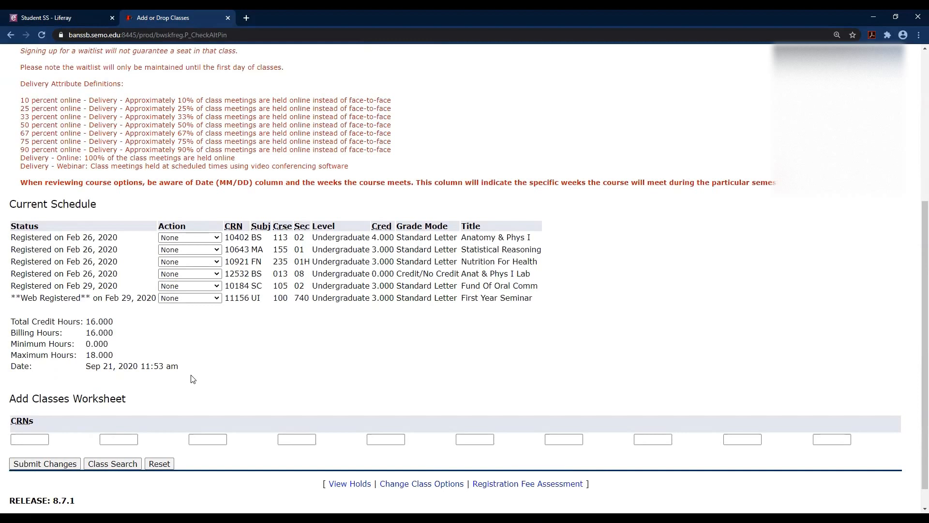
left_click(38, 437)
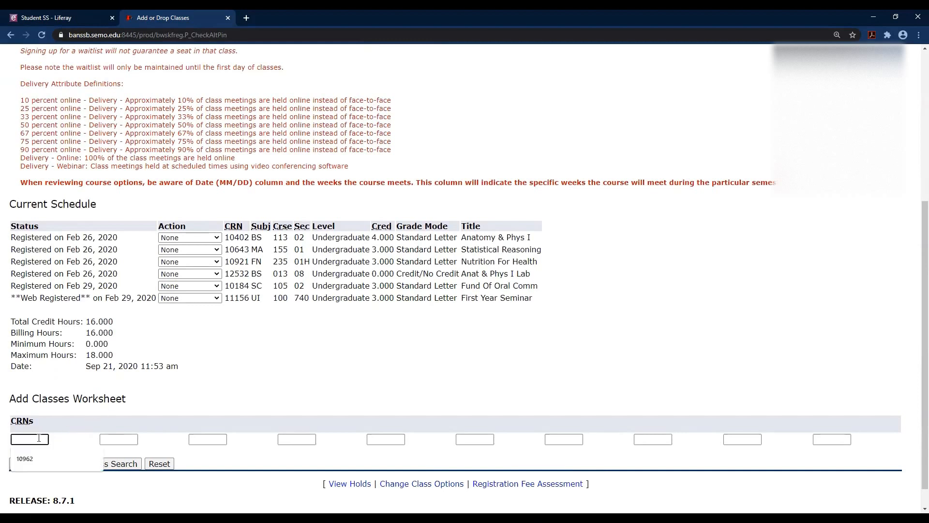
left_click(48, 454)
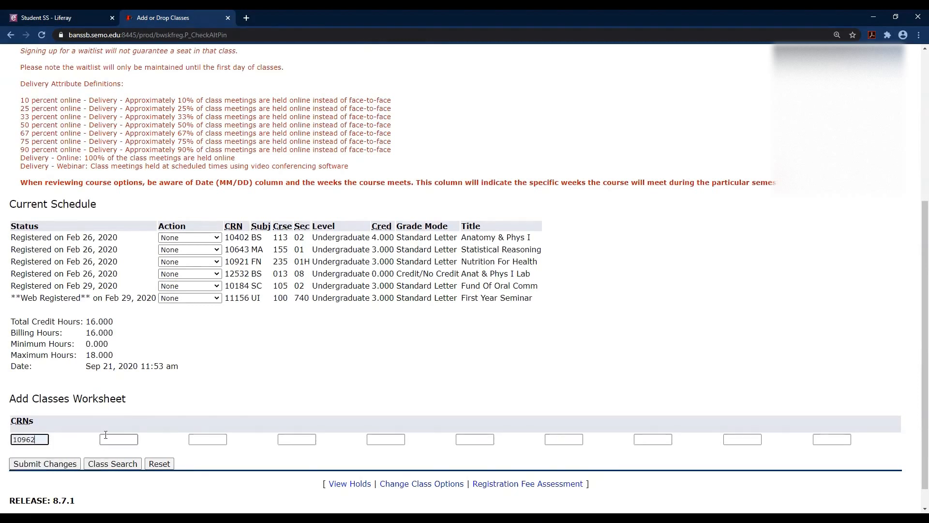
left_click(111, 439)
type("12345")
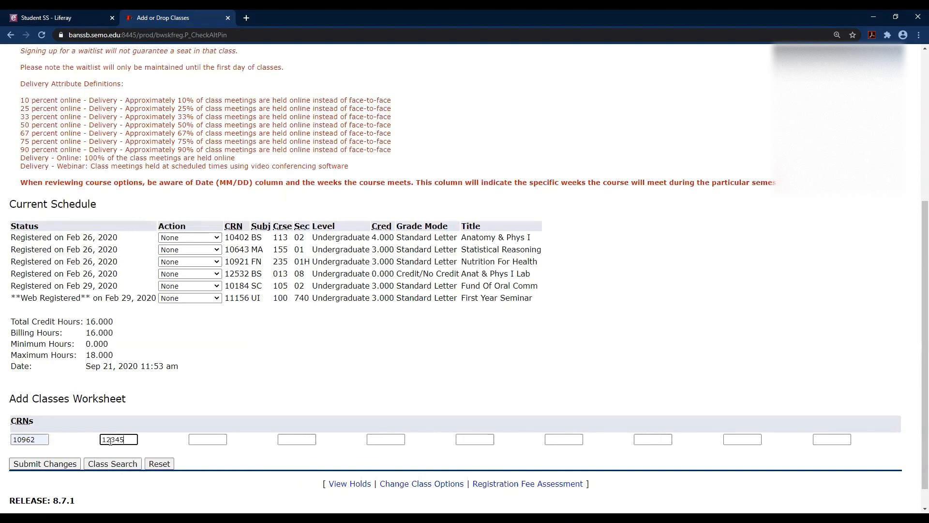
left_click(209, 440)
type("12345")
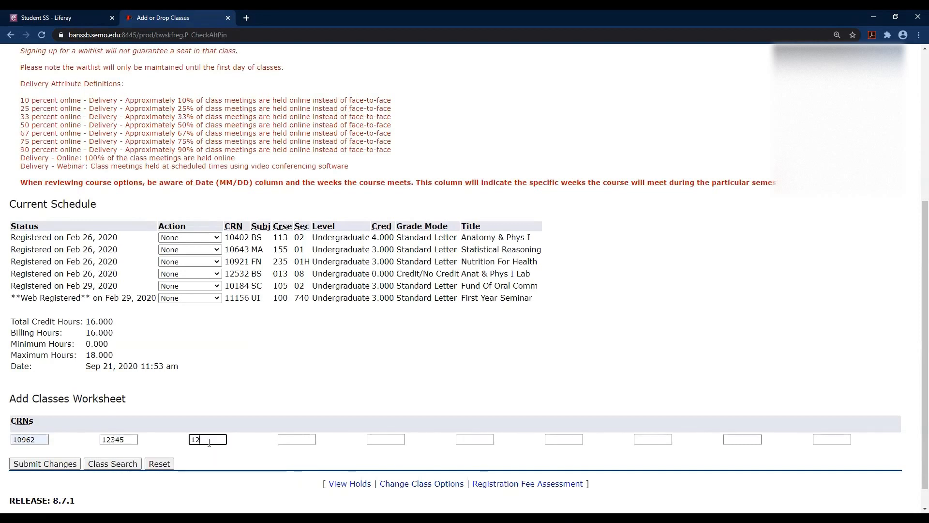
left_click(227, 455)
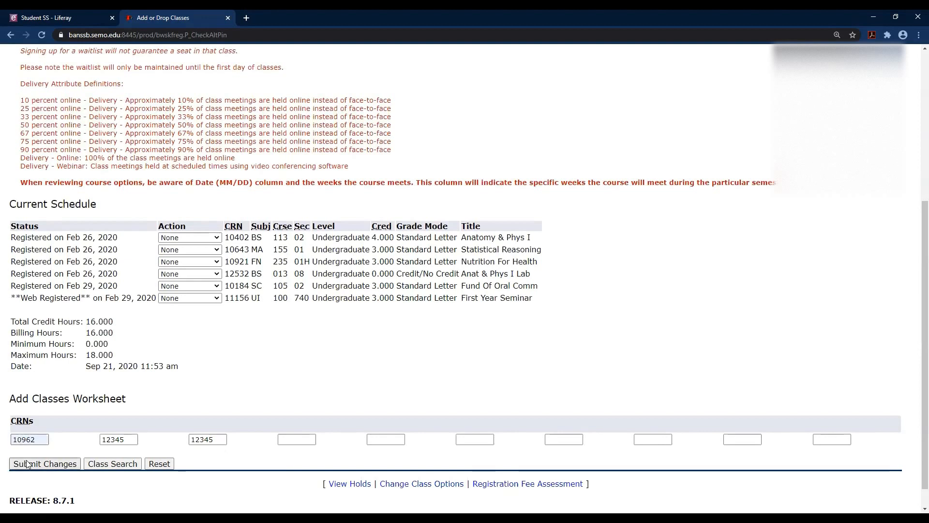
left_click(207, 441)
double_click(206, 440)
key("BackSpace")
key("F5")
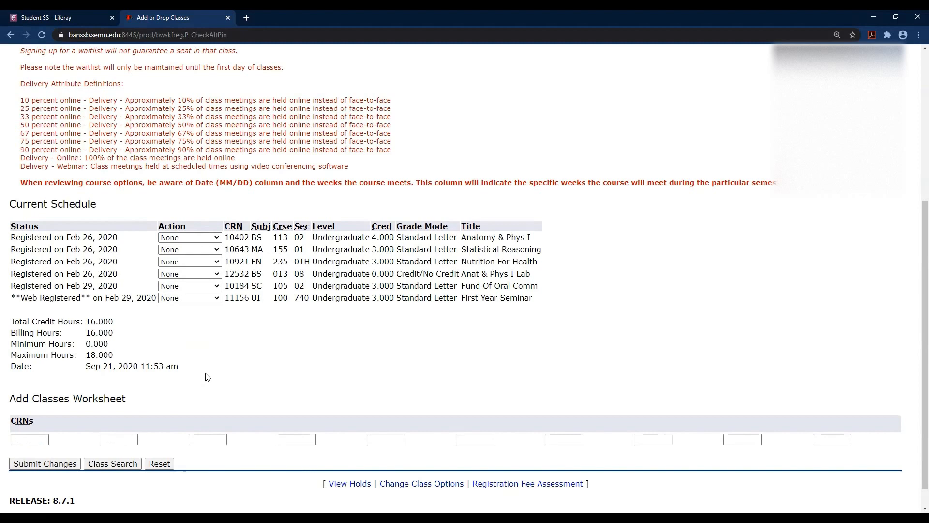
left_click(126, 466)
Run an advanced section search across several subjects, limited to the 2nd 8-week term part.
scroll(276, 411, "down", 2)
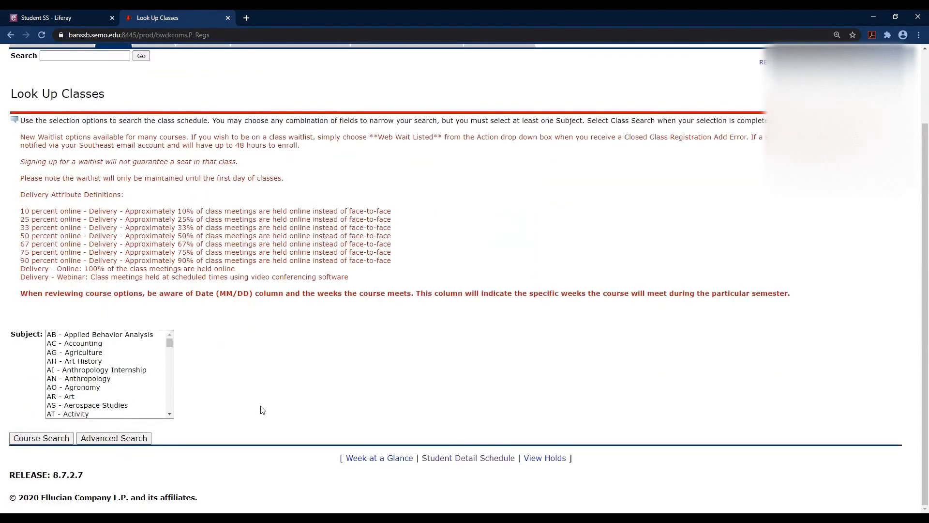
left_click(135, 438)
scroll(473, 349, "down", 2)
scroll(473, 349, "down", 1)
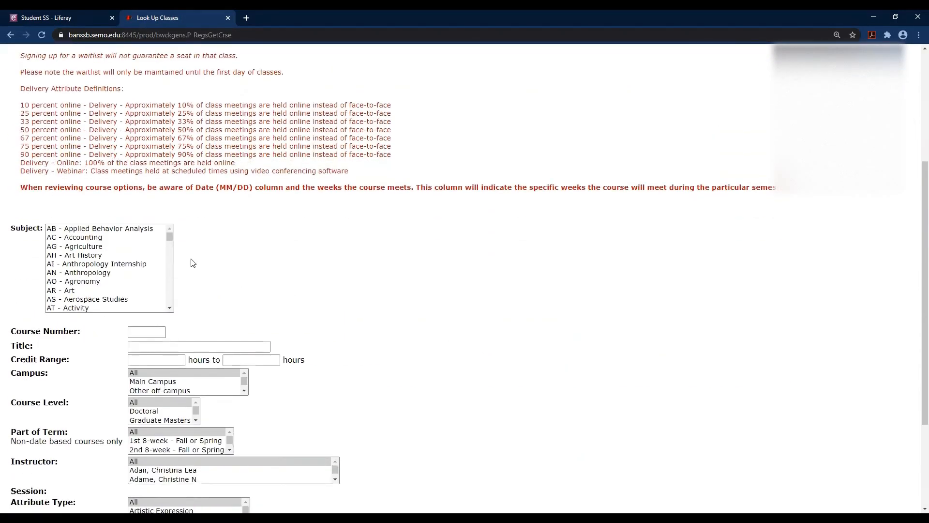
left_click(137, 230)
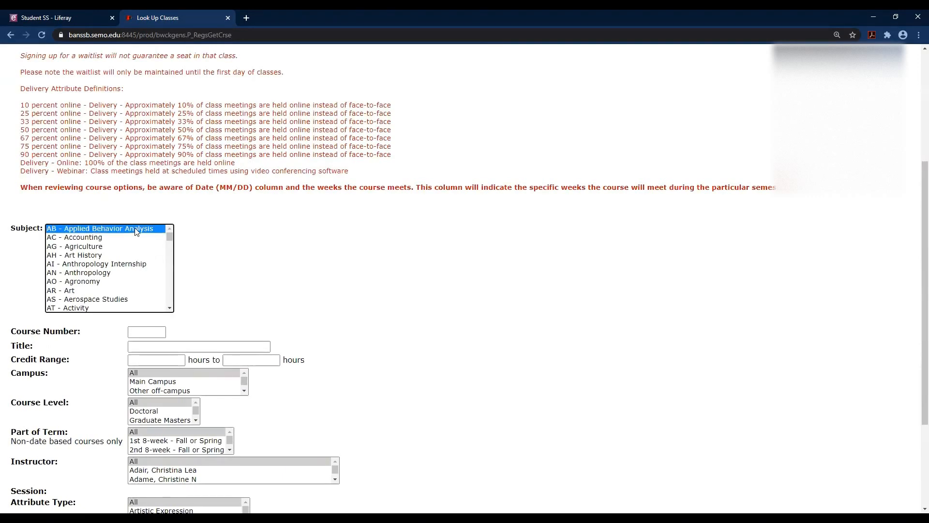
left_click_drag(137, 232, 114, 310)
scroll(300, 268, "down", 1)
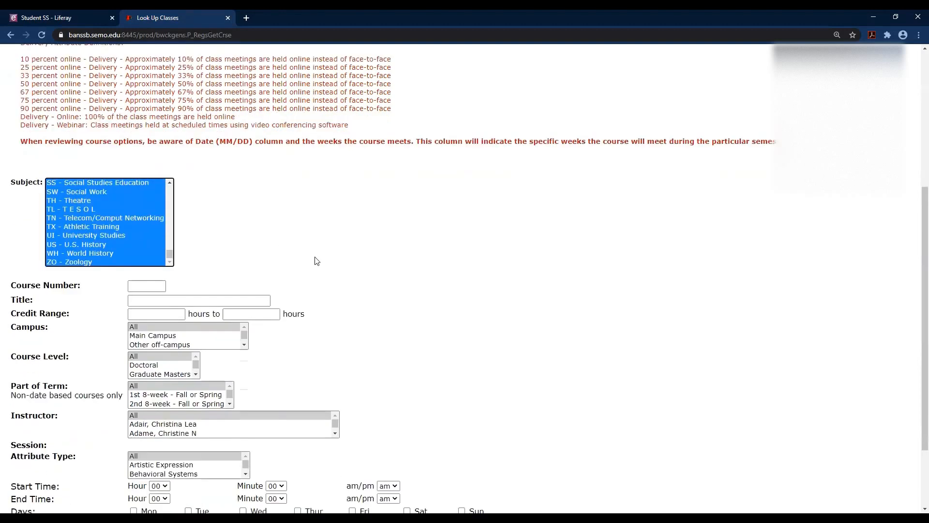
left_click(199, 402)
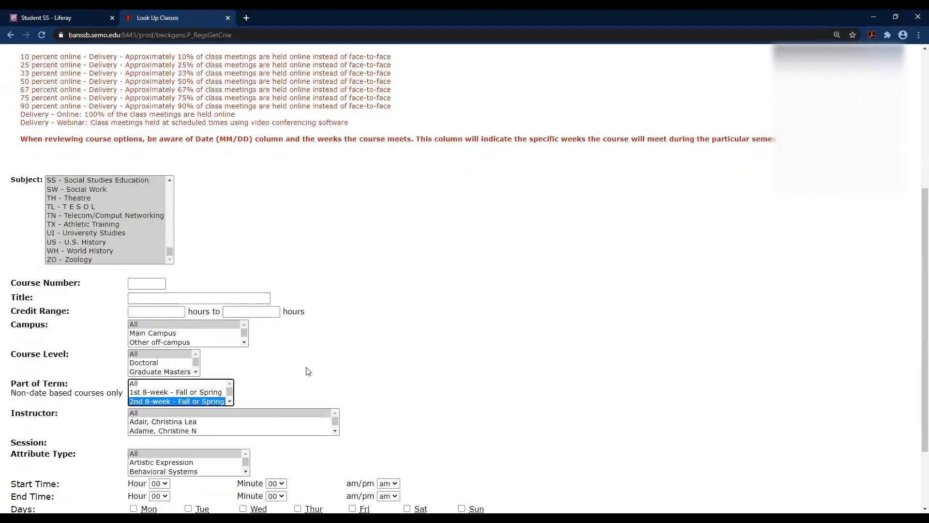
scroll(306, 374, "down", 2)
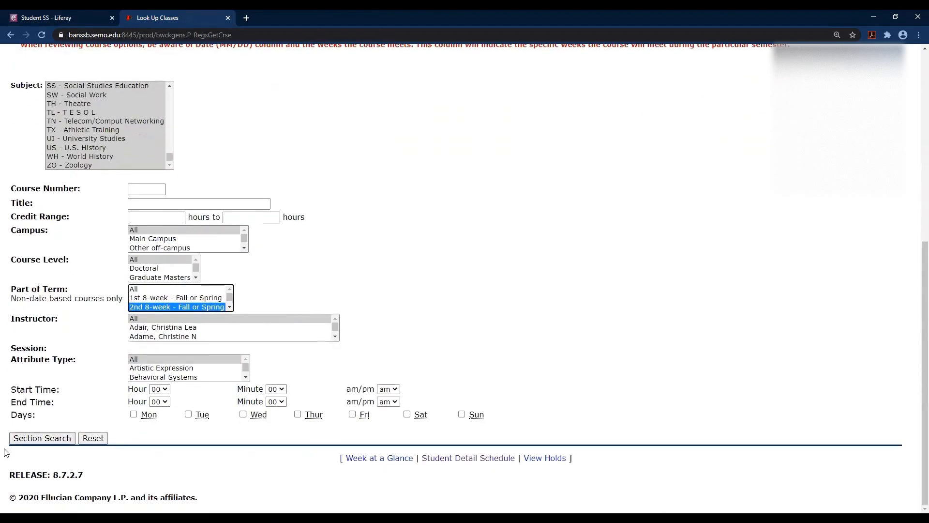
left_click(36, 439)
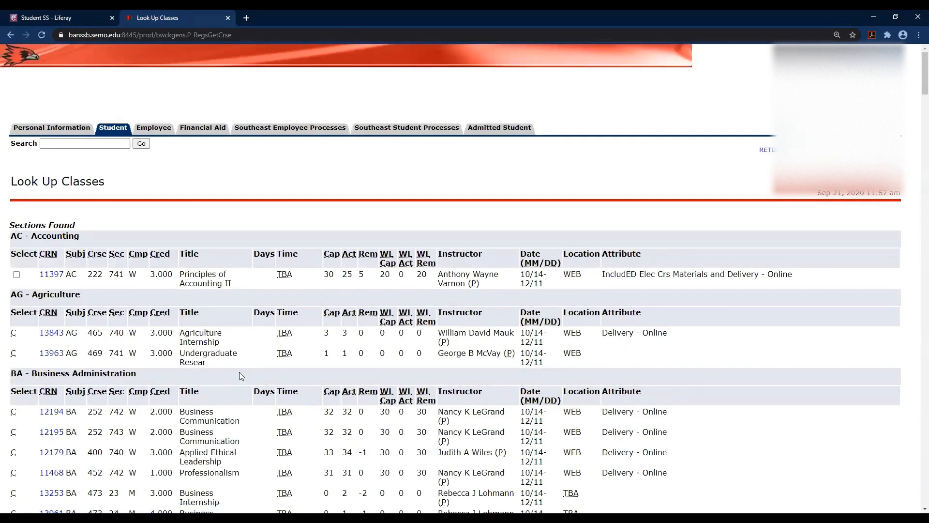
Check section 10034 Prin Of Macroecon and add it to the worksheet.
scroll(239, 375, "down", 2)
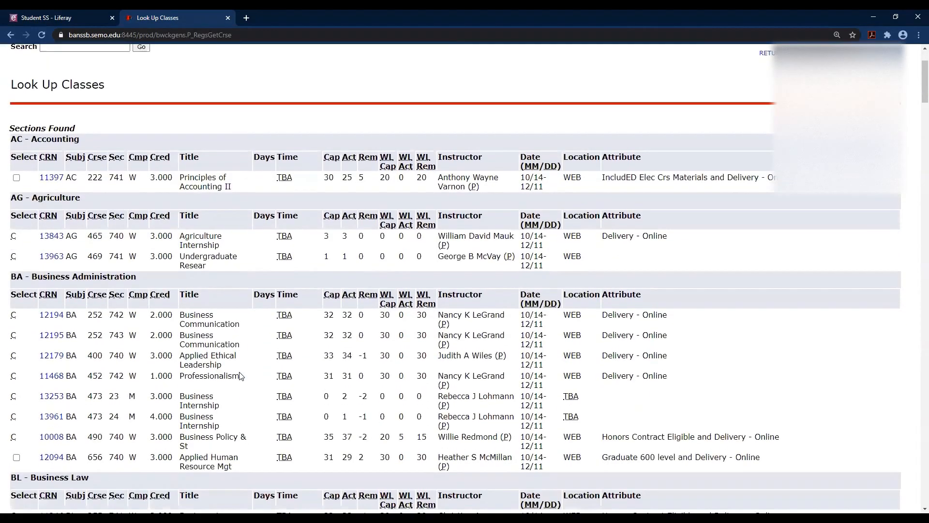
scroll(240, 376, "down", 5)
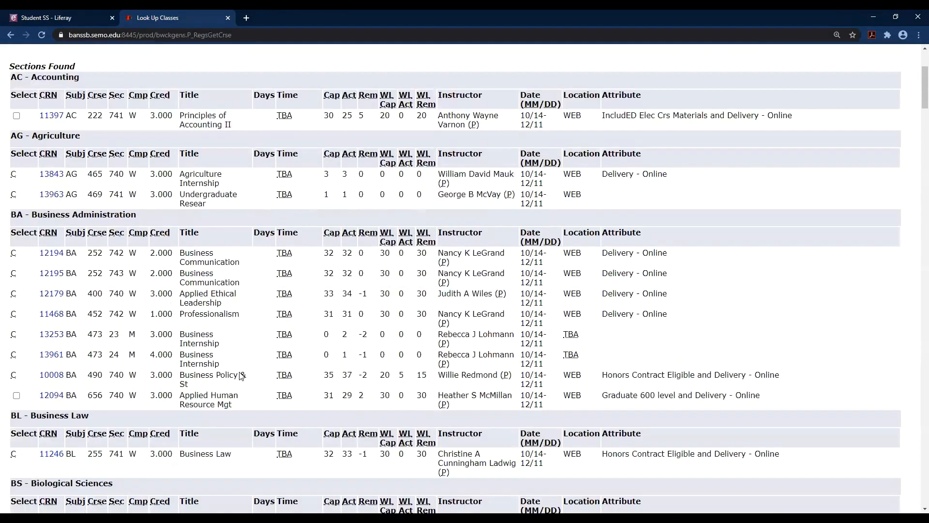
scroll(241, 375, "down", 5)
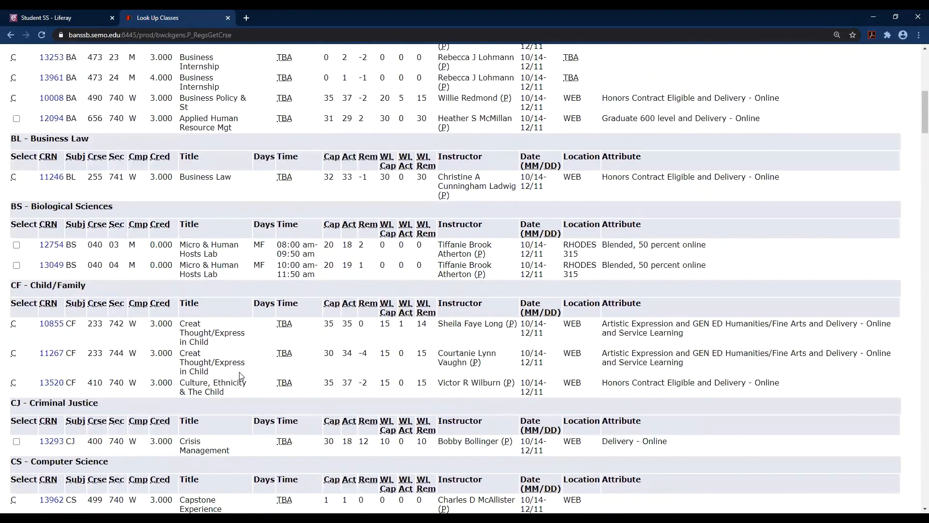
scroll(241, 376, "down", 1)
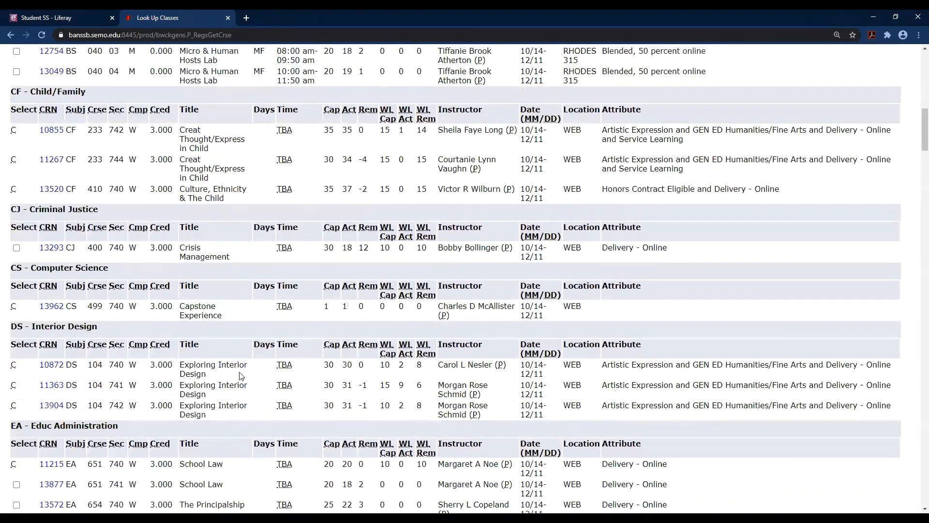
scroll(240, 376, "down", 7)
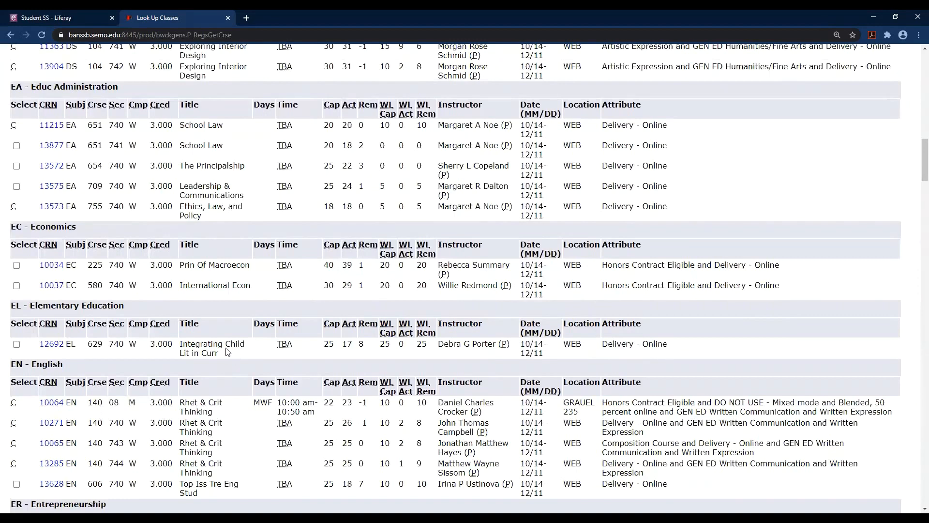
left_click(17, 266)
scroll(42, 354, "down", 20)
scroll(42, 355, "down", 20)
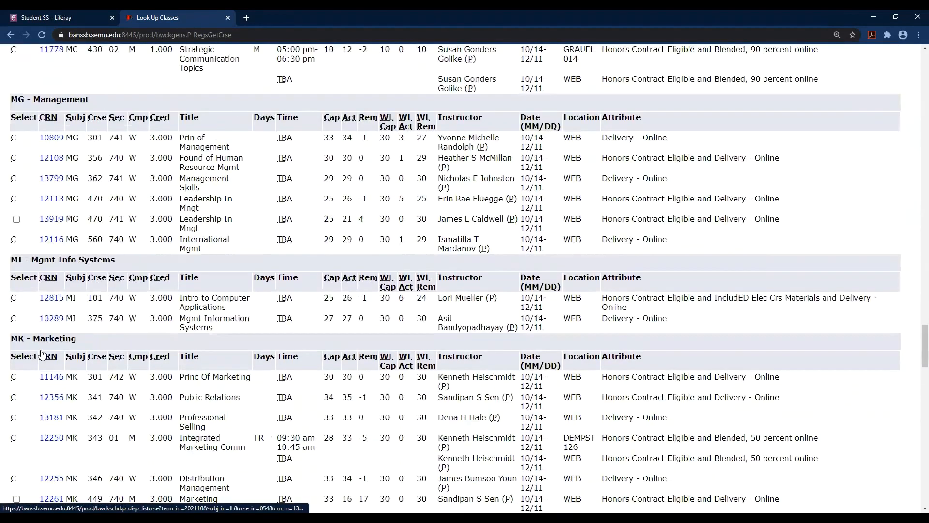
scroll(42, 354, "down", 2)
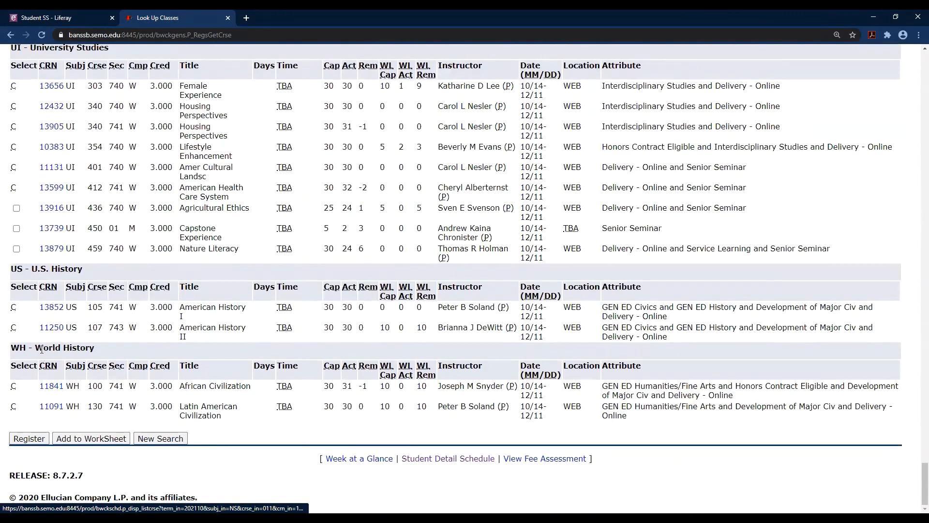
left_click(75, 439)
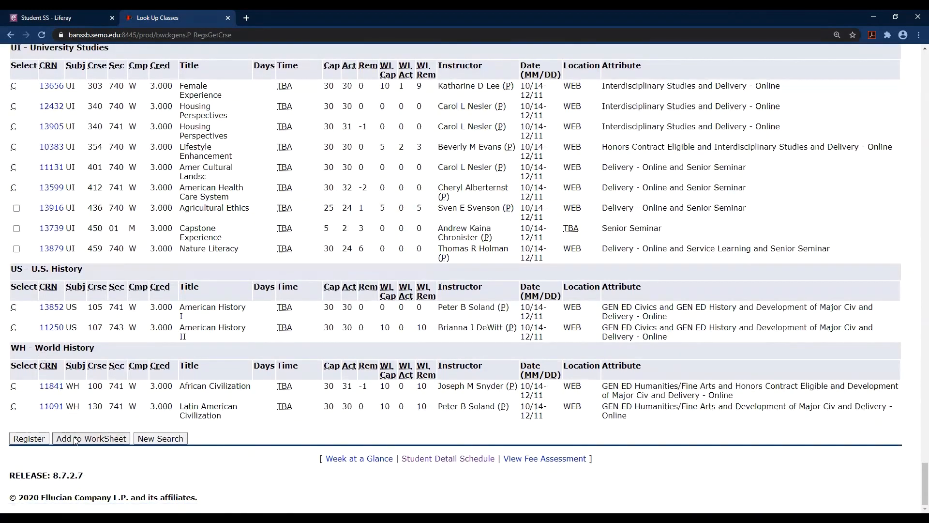
scroll(180, 386, "down", 6)
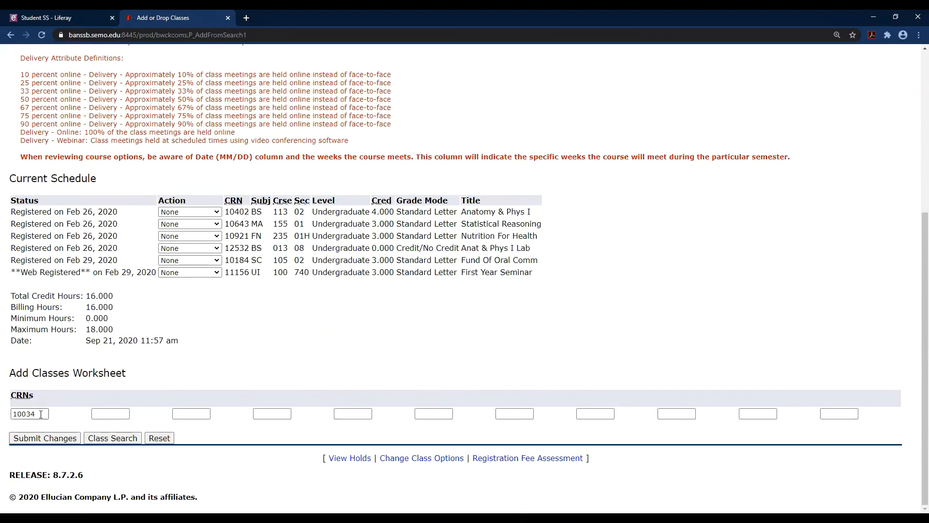
Select CRN 10034 in the first box of the Add Classes Worksheet.
left_click_drag(41, 414, 12, 417)
Run an advanced search of nearly all subjects for 2nd 8-week sections.
left_click(112, 438)
scroll(196, 391, "down", 1)
left_click(130, 439)
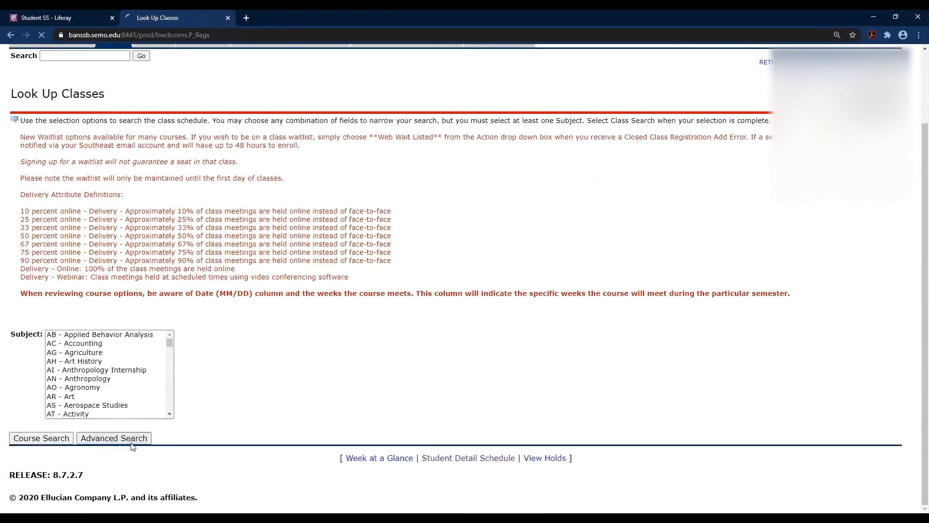
scroll(117, 309, "down", 2)
left_click_drag(125, 278, 138, 357)
scroll(279, 332, "down", 3)
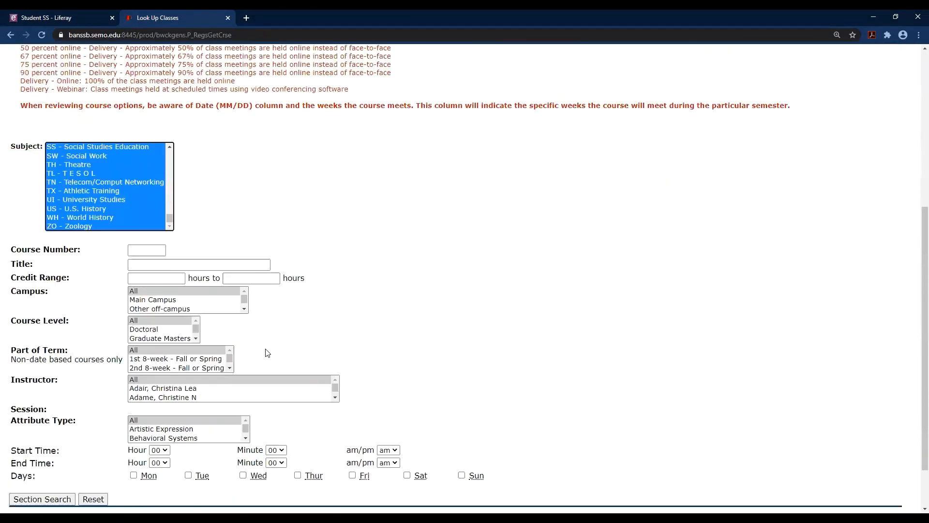
left_click(177, 352)
left_click(22, 485)
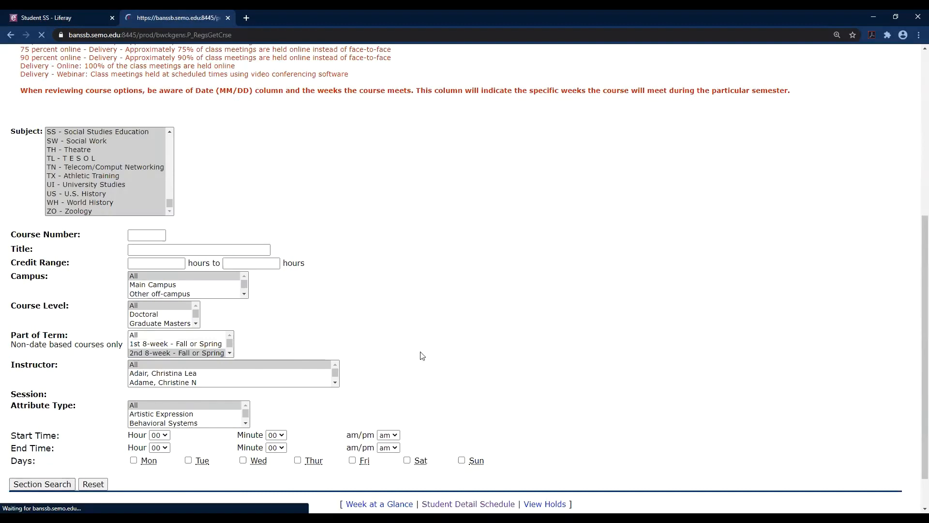
Check CRN 12094 Applied Human Resource Mgt and register for it.
scroll(421, 352, "down", 2)
scroll(421, 352, "down", 6)
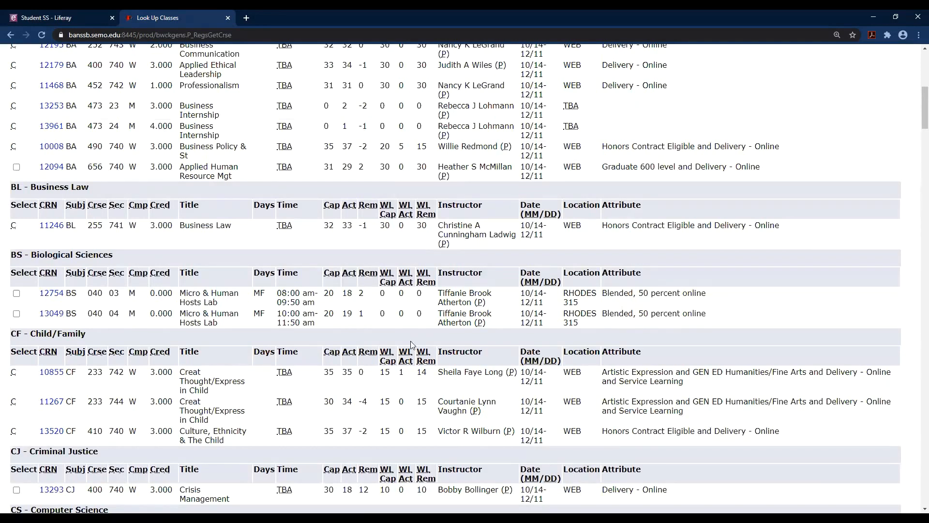
left_click(16, 168)
scroll(129, 315, "down", 20)
scroll(129, 319, "down", 20)
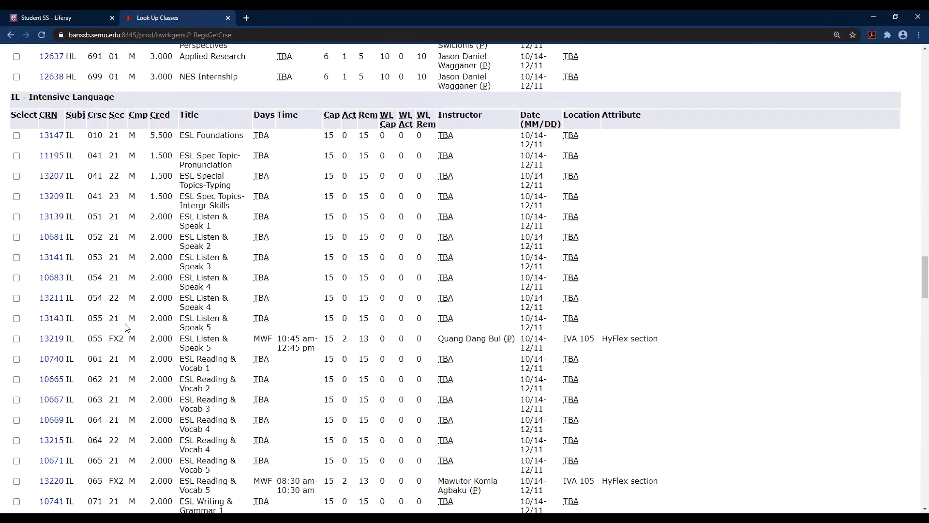
scroll(98, 348, "down", 7)
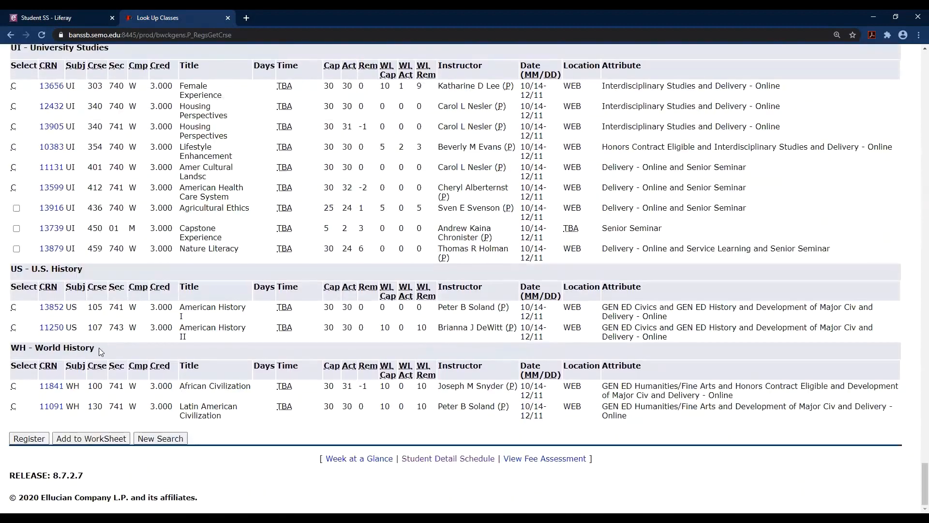
left_click(19, 439)
Review the CRN 12094 ineligibility error, then return to the previous Add or Drop Classes page.
scroll(256, 399, "down", 5)
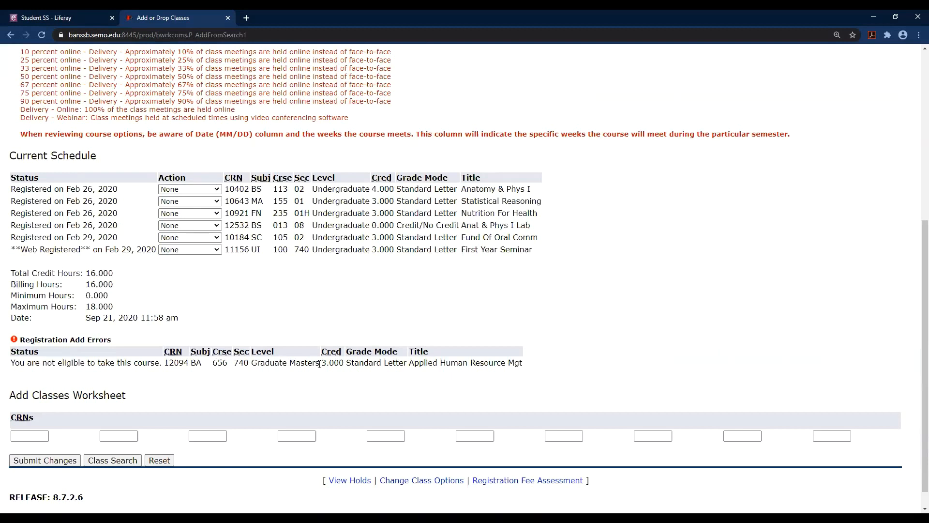
key("alt+Left")
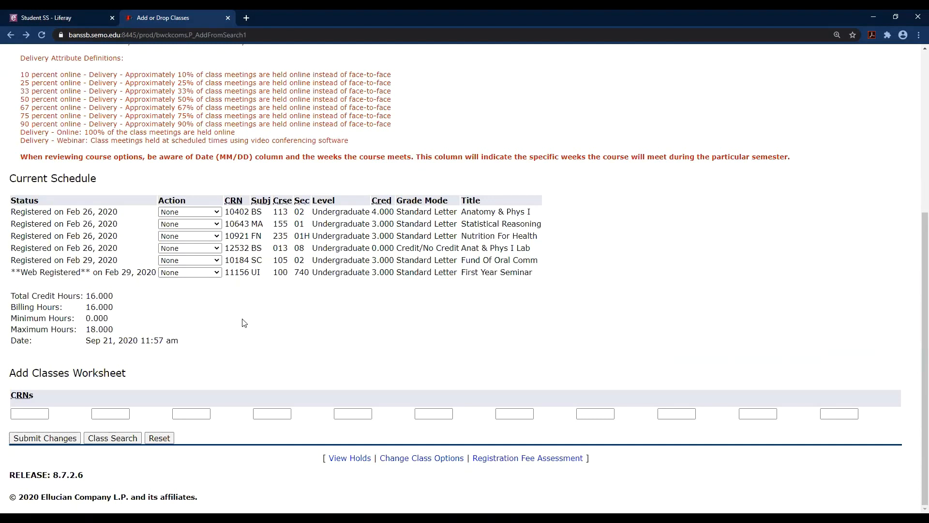
Submit CRN 10836 from the first Add Classes Worksheet box.
left_click(33, 412)
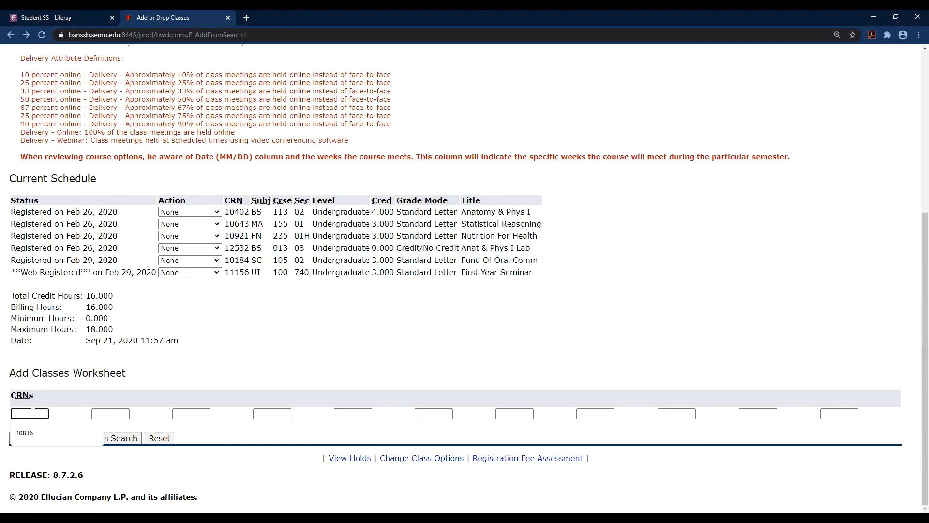
type("10836")
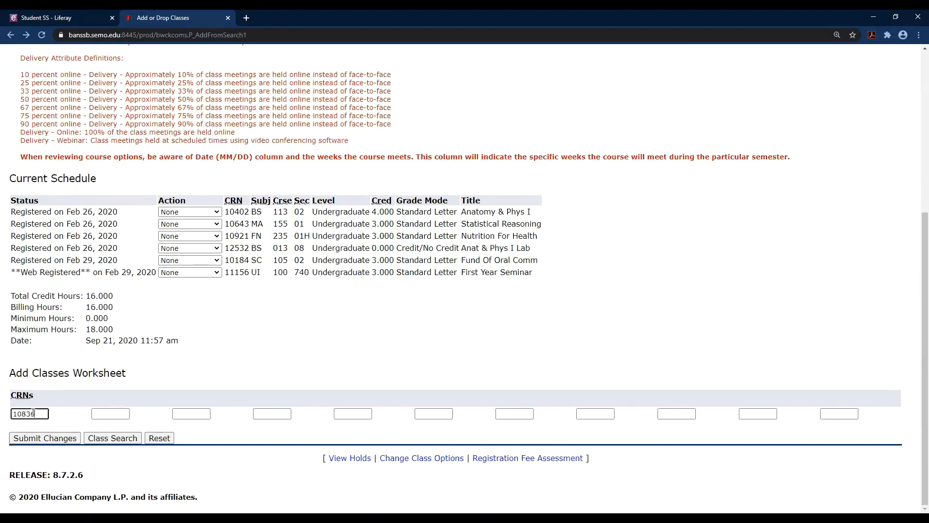
left_click(45, 438)
scroll(410, 334, "down", 5)
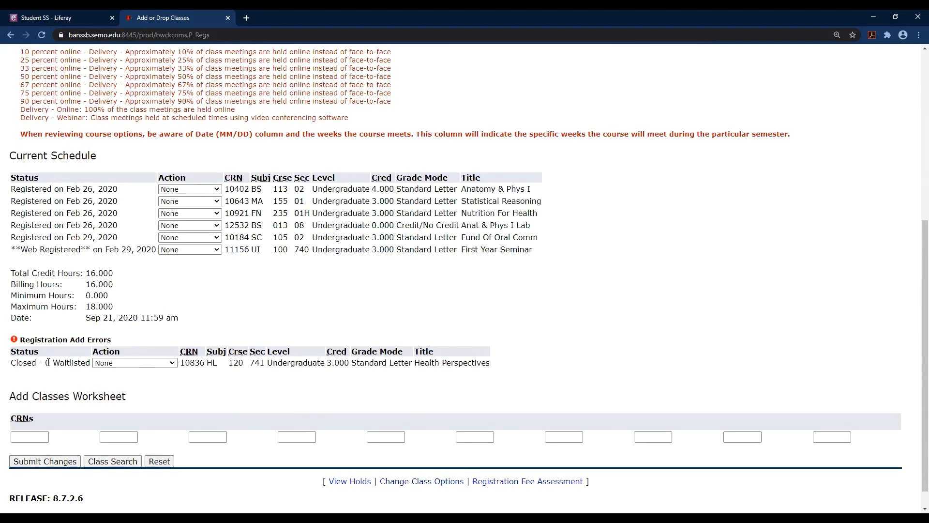
Waitlist HL 120 Health Perspectives (CRN 10836), confirming Web Wait Listed status and 16.000 total hours.
left_click(109, 362)
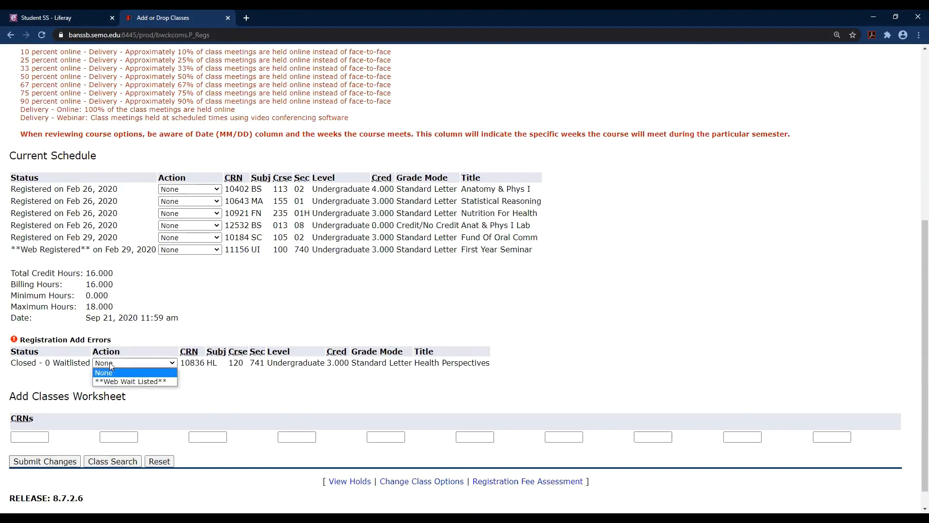
left_click(133, 382)
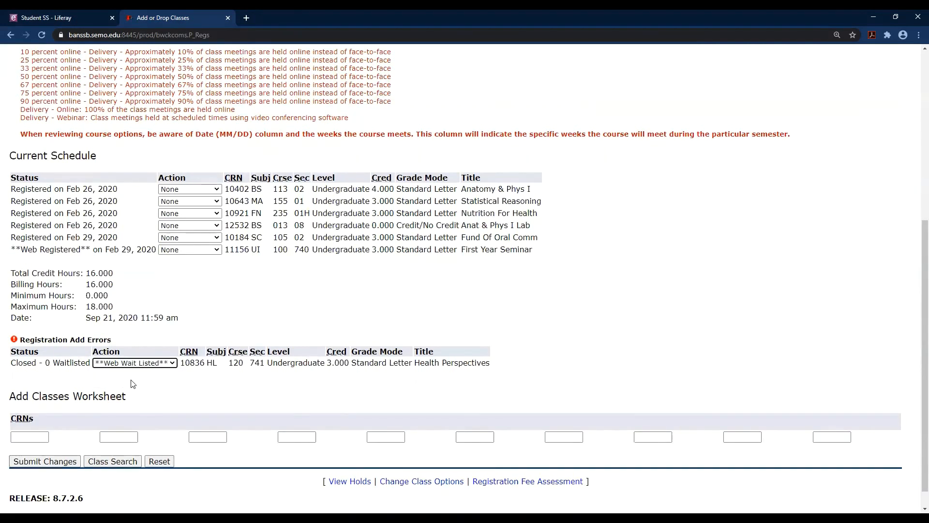
left_click(53, 462)
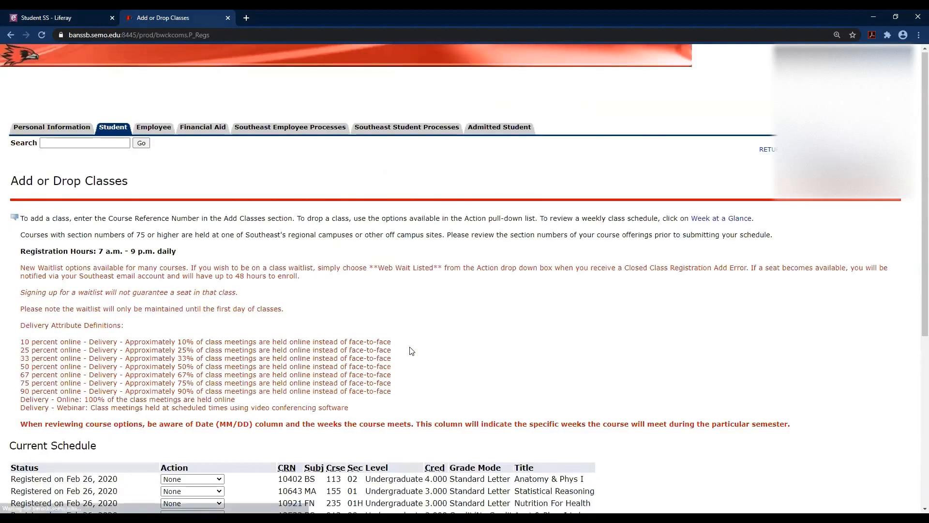
scroll(212, 366, "down", 5)
scroll(57, 327, "down", 2)
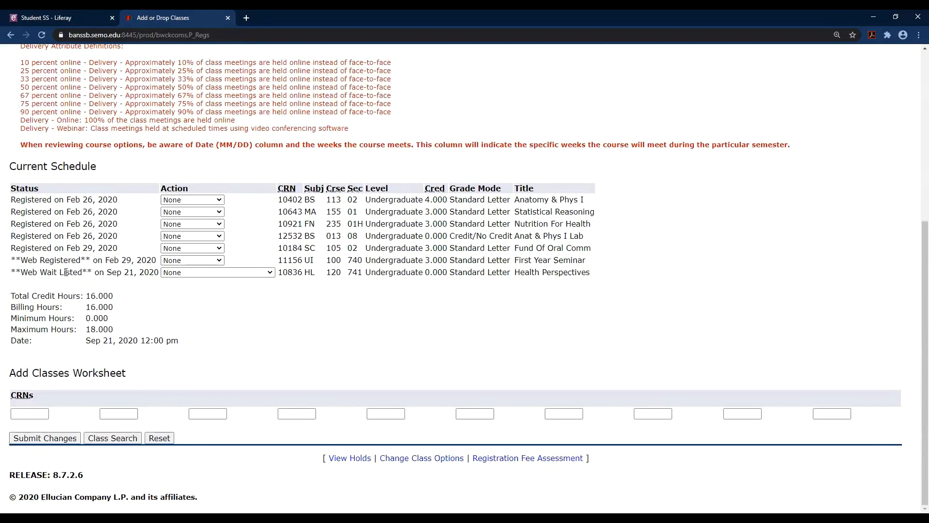
left_click_drag(82, 272, 25, 276)
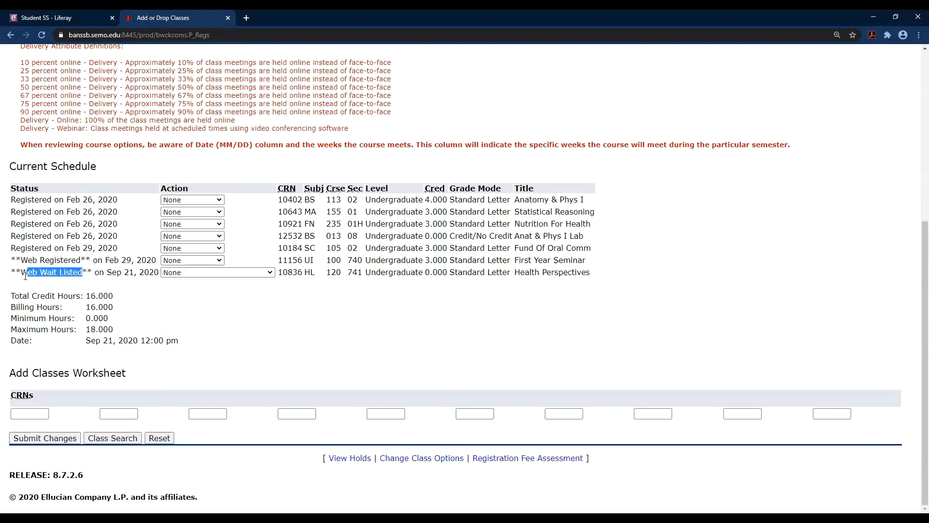
left_click_drag(111, 293, 140, 299)
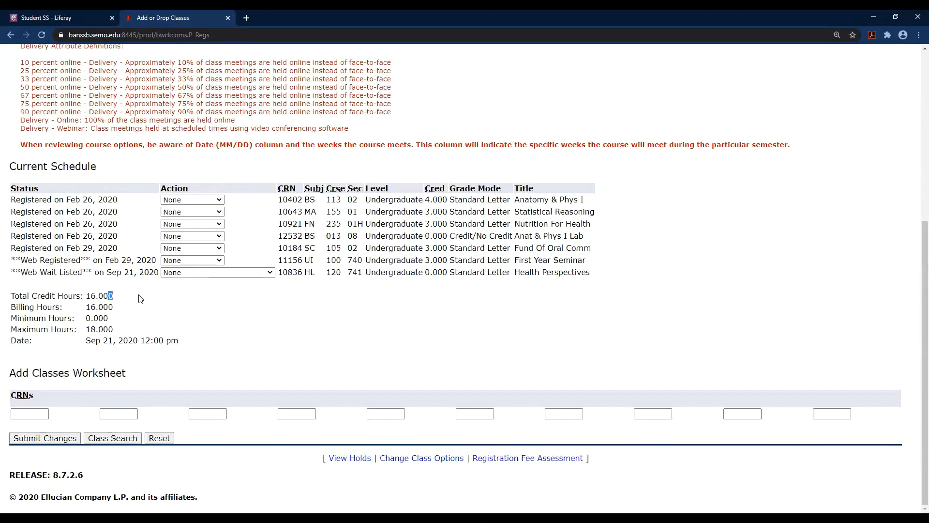
Set the Health Perspectives (CRN 10836) action to Drop w/in Refund Period.
left_click(199, 313)
left_click(222, 274)
left_click(227, 312)
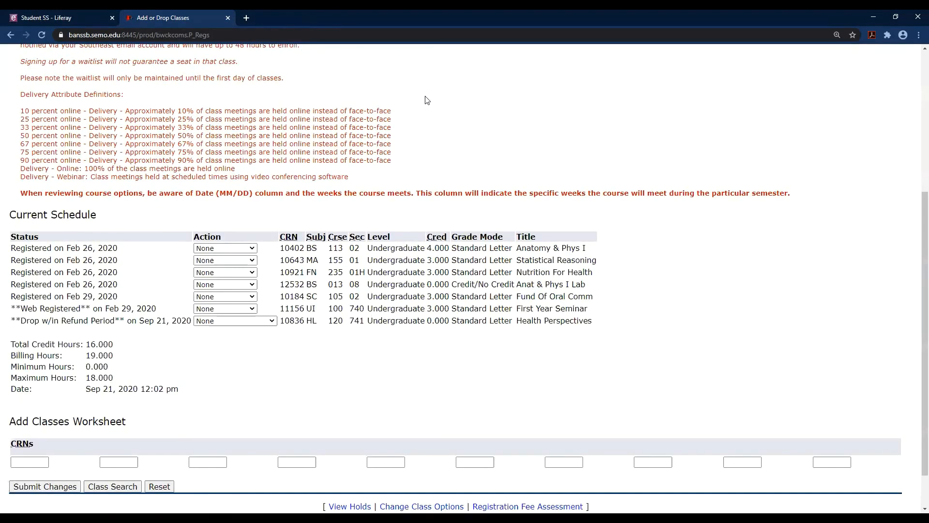
Load the semo.edu website in a new browser tab.
left_click(246, 18)
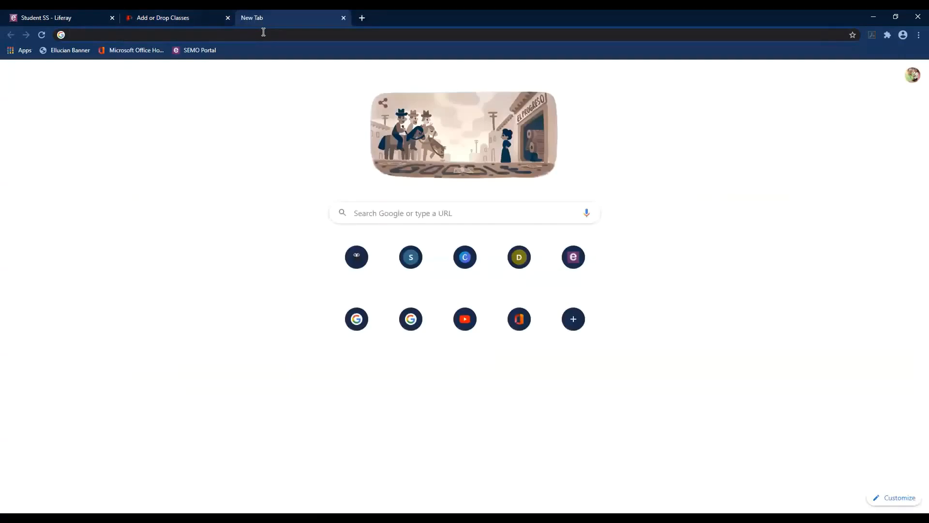
type("semo.")
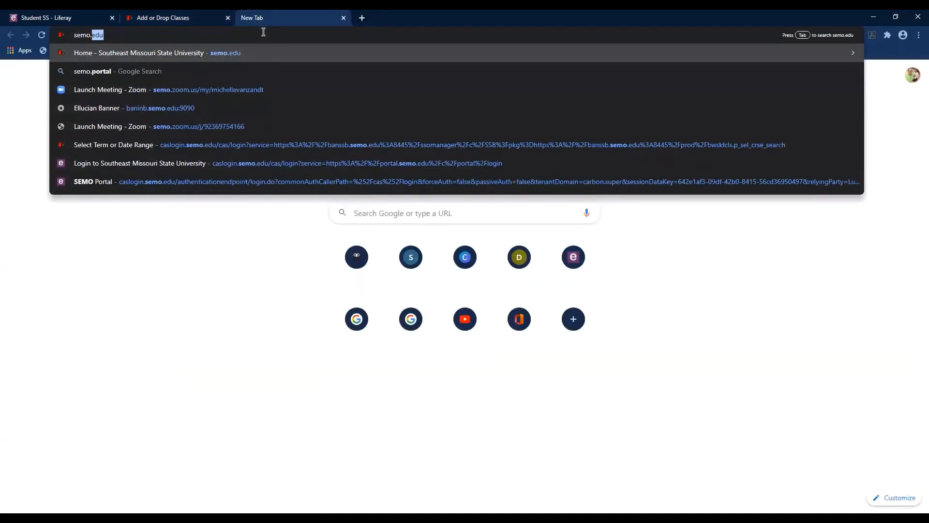
key("Return")
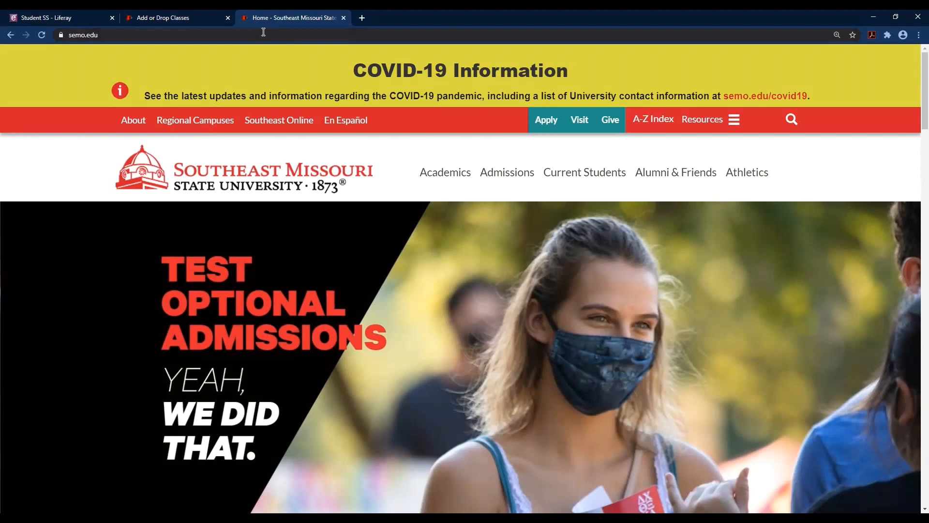
Search the university site for 'advising'.
left_click(792, 119)
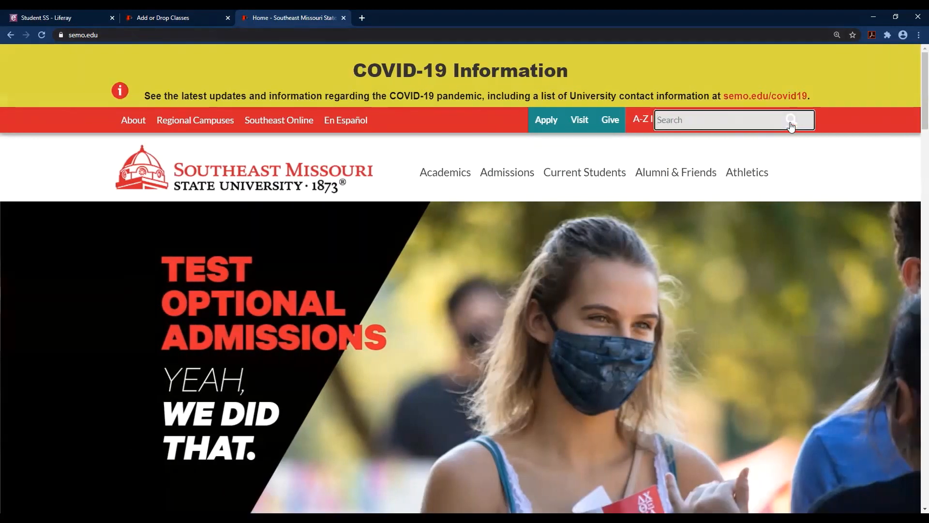
type("advising")
key("Return")
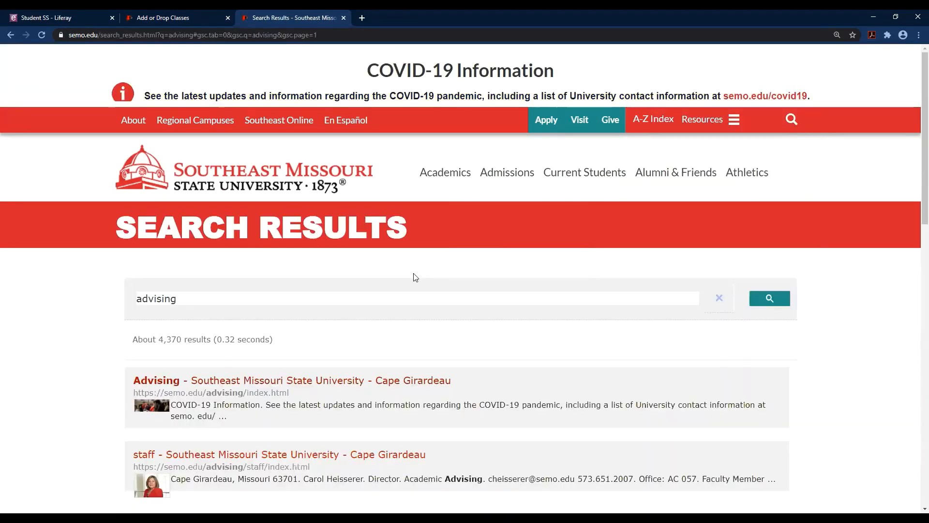
Open the 'Advising - Southeast Missouri State University' result and scroll through the Academic Advising Update and contacts.
left_click(279, 381)
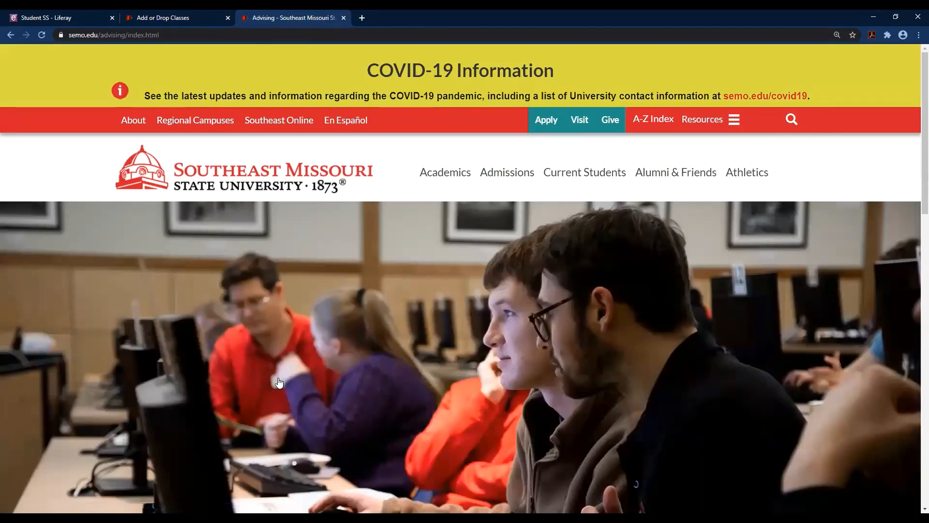
scroll(374, 347, "down", 6)
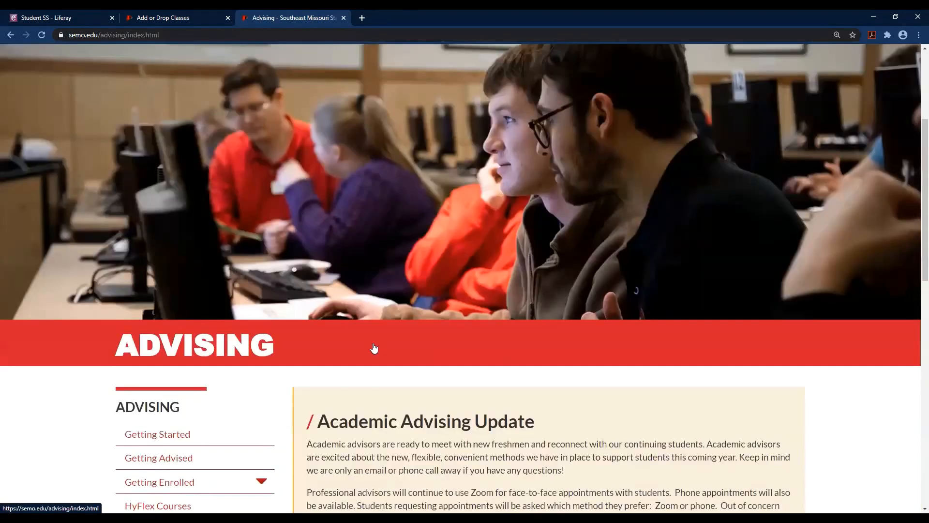
scroll(374, 347, "down", 2)
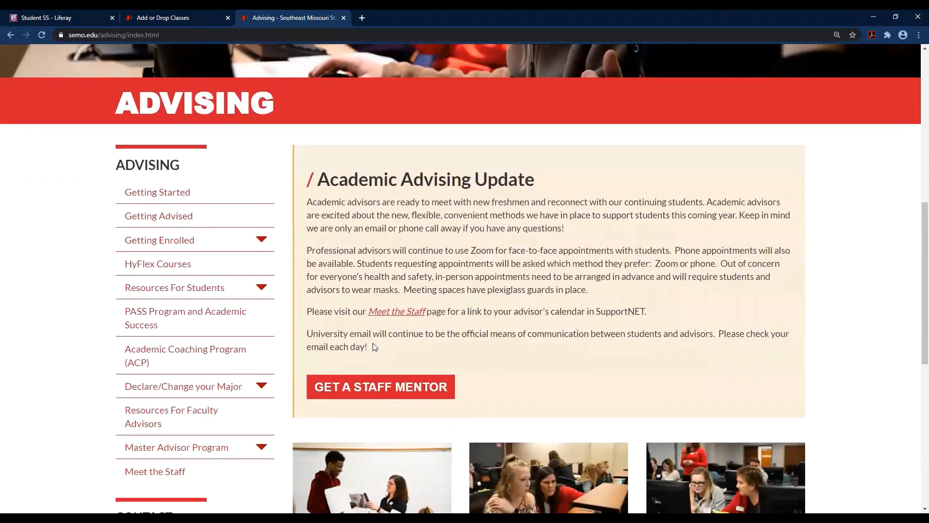
scroll(289, 364, "down", 2)
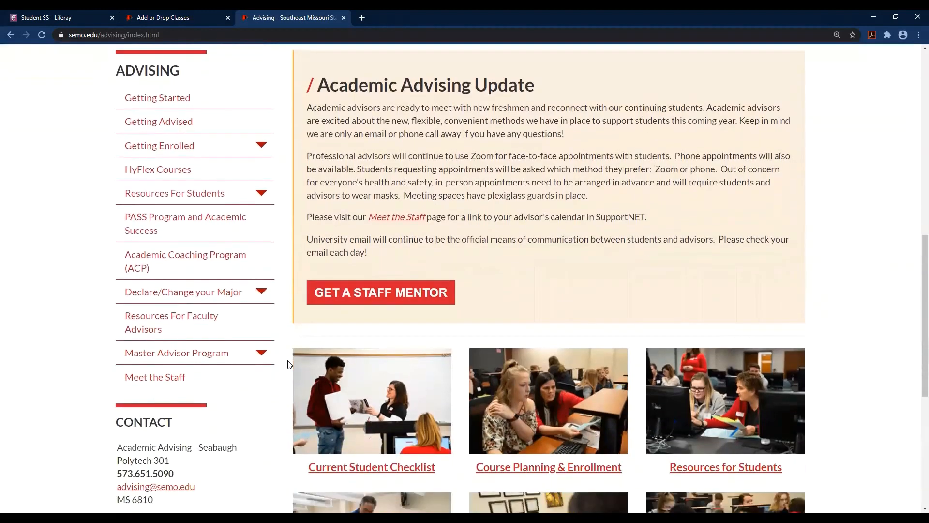
scroll(289, 364, "down", 1)
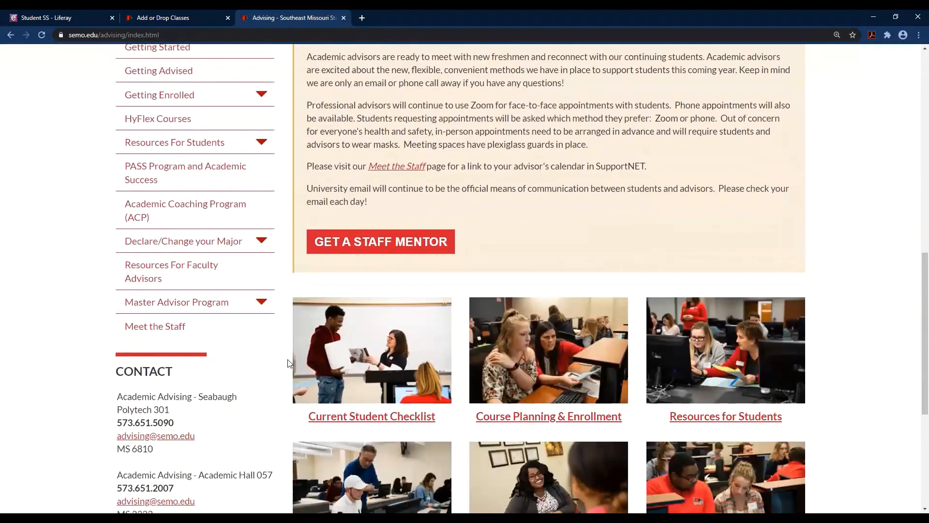
scroll(289, 364, "down", 1)
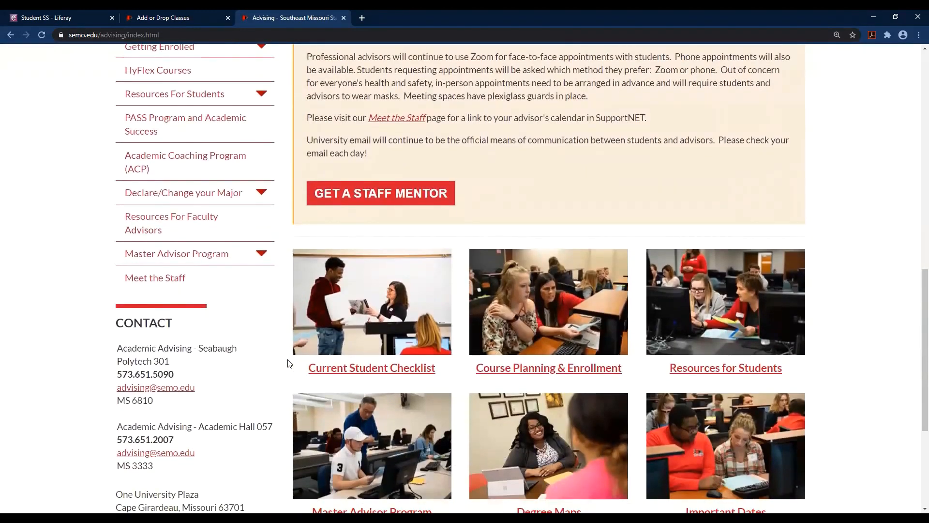
scroll(289, 364, "down", 1)
scroll(289, 364, "down", 1)
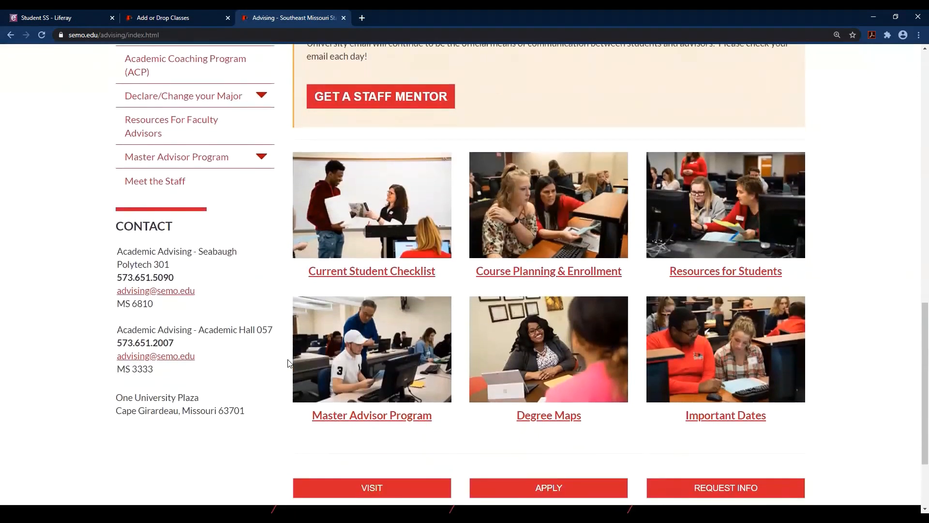